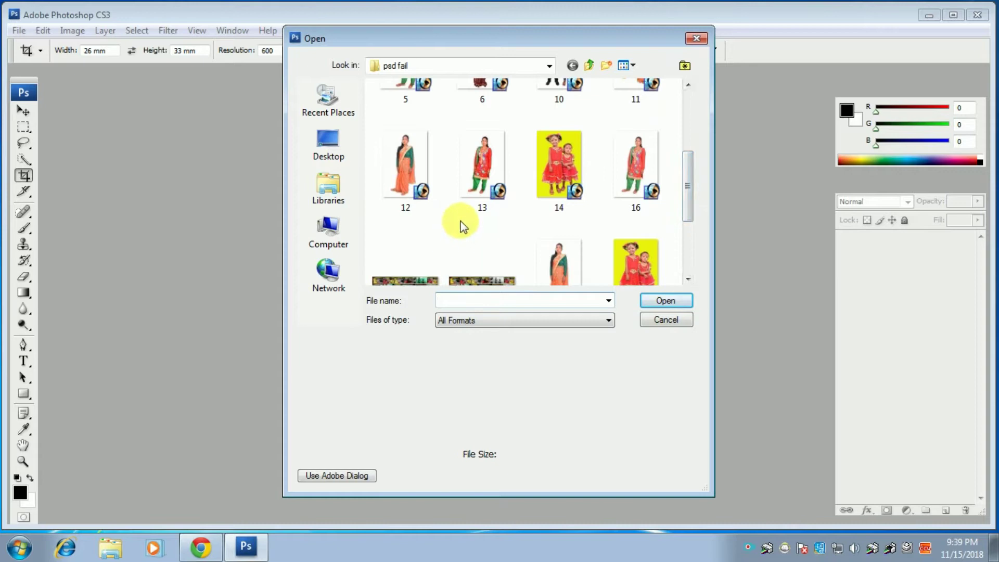
Open the files 12.psd, 13.psd and 14.psd together from the psd fail folder.
click(427, 203)
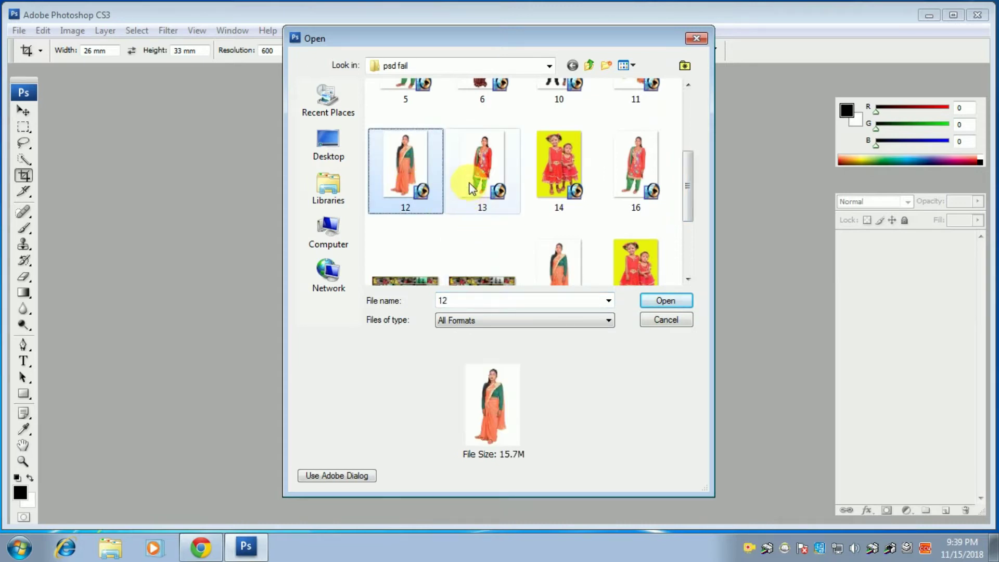
ctrl+click(492, 209)
ctrl+click(550, 182)
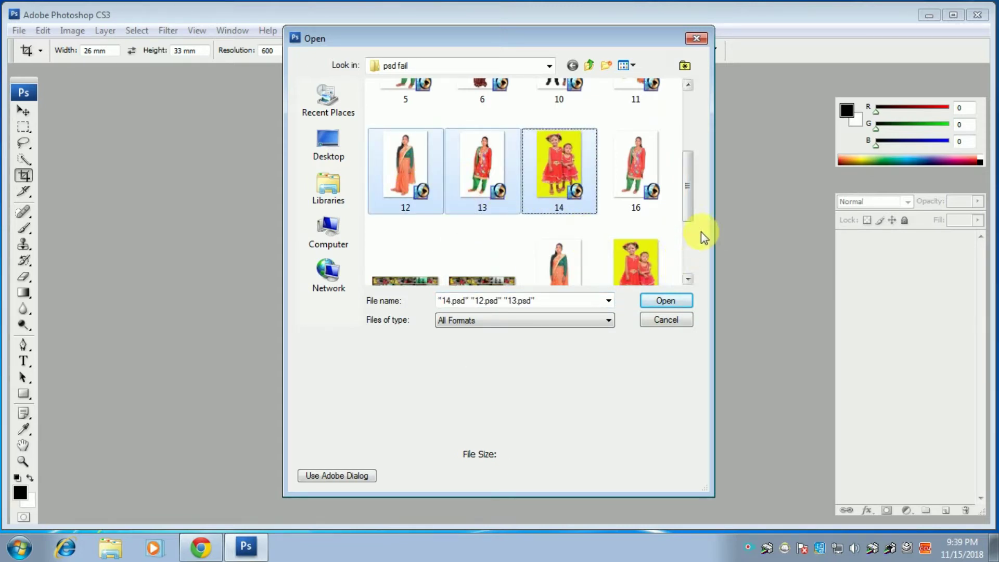
click(675, 301)
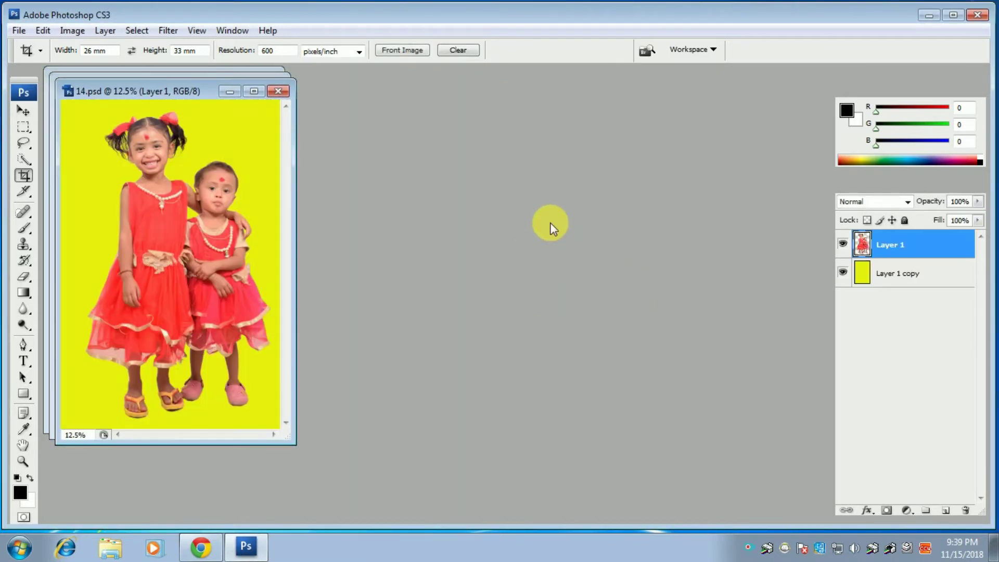
double_click(551, 220)
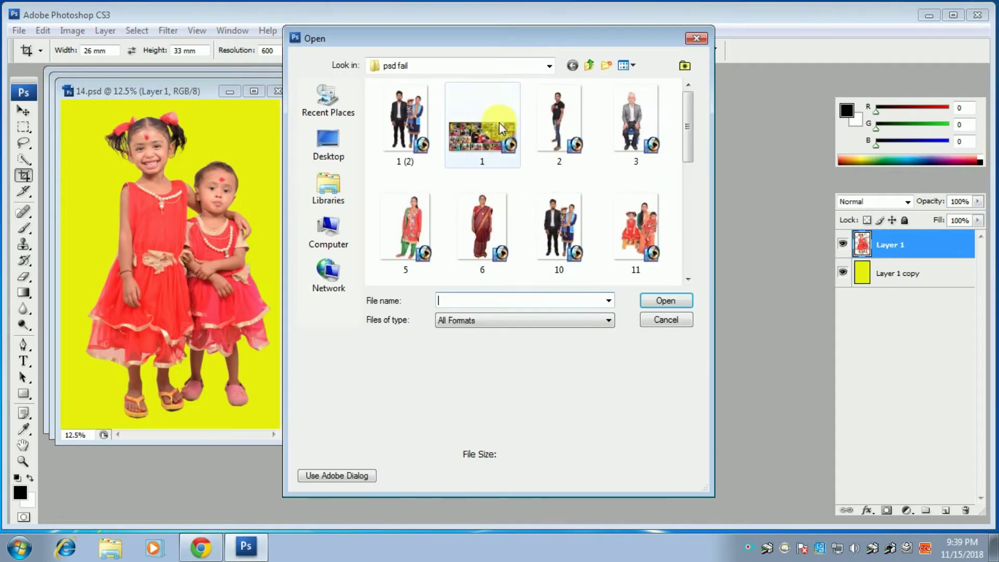
click(471, 72)
click(440, 163)
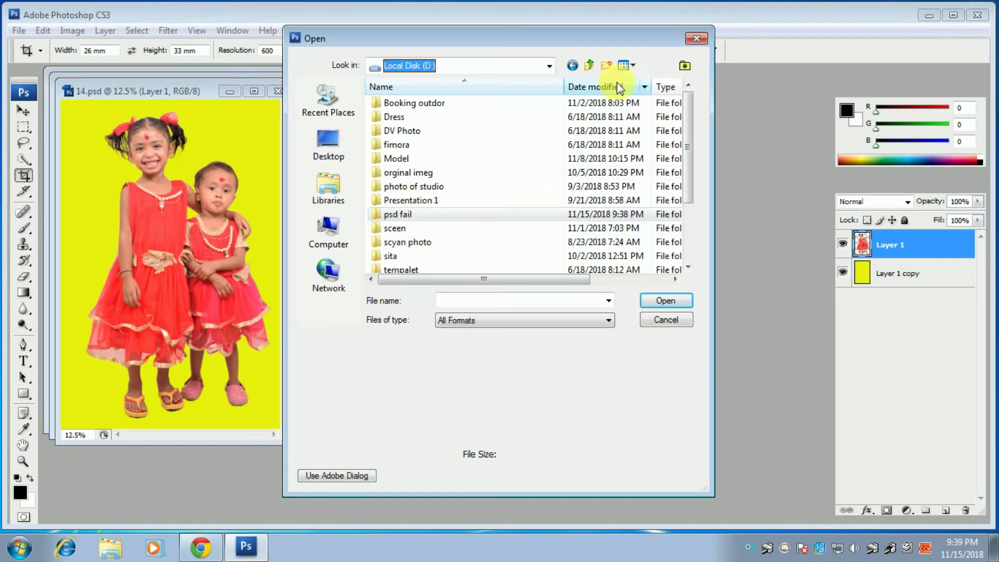
click(695, 40)
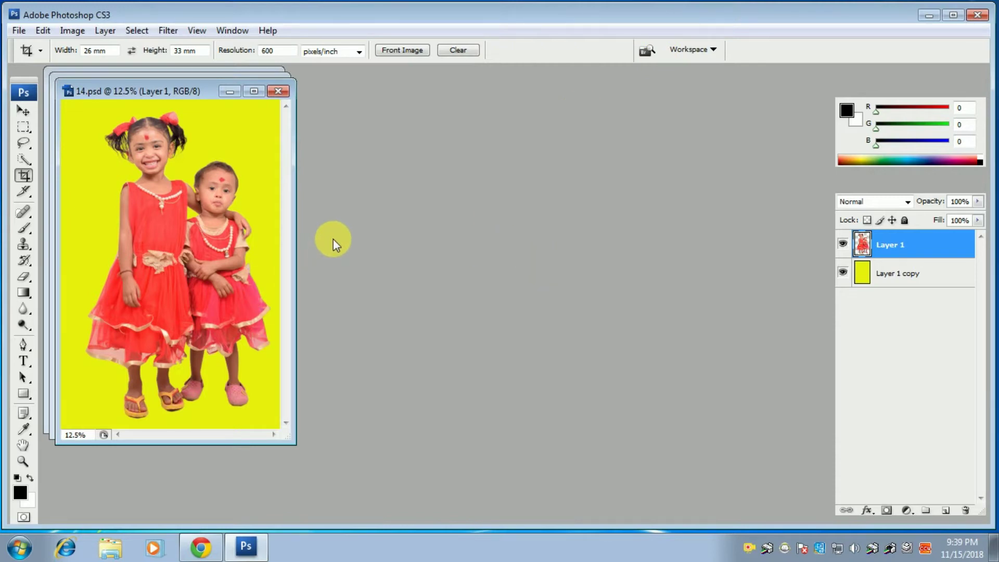
Create a white 7 × 5 inch document at 72 pixels/inch and crop it to 12 × 8 inches at 300 pixels/inch.
key(ctrl+n)
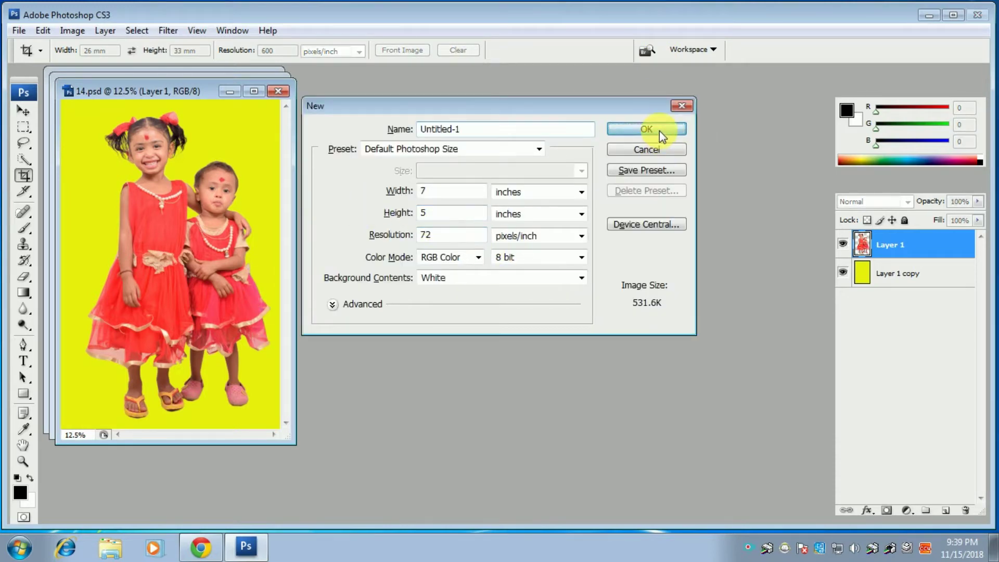
click(660, 130)
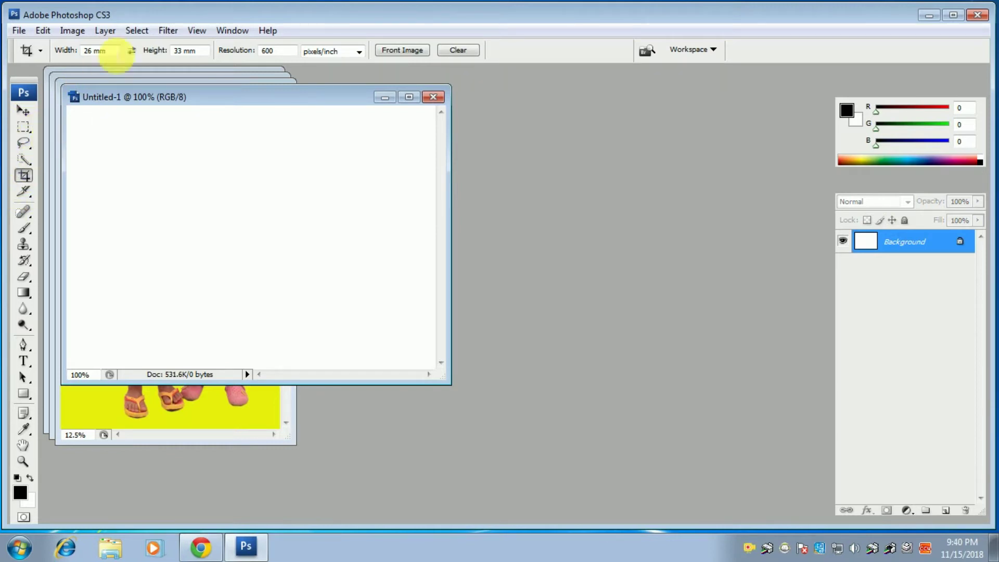
click(92, 51)
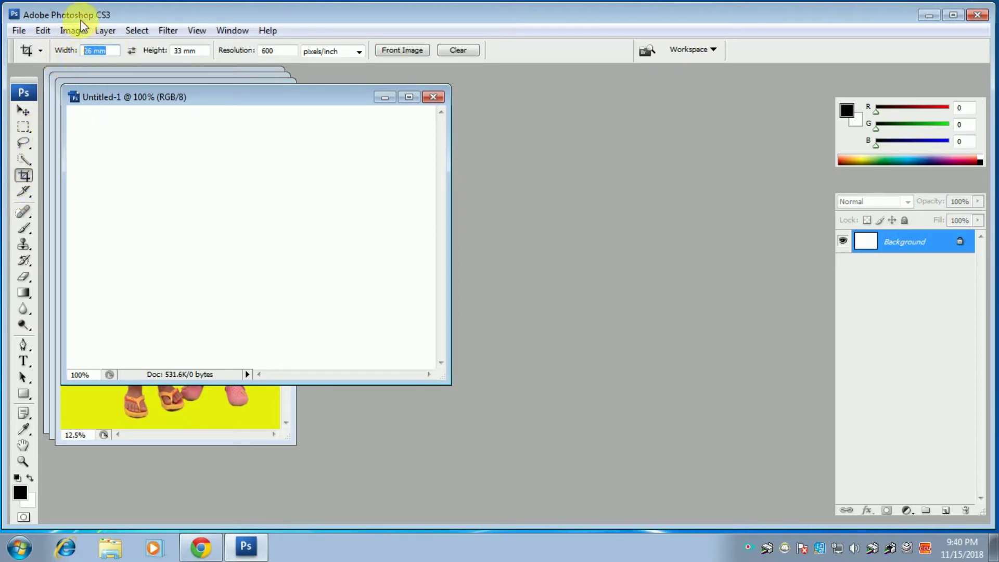
text(12)
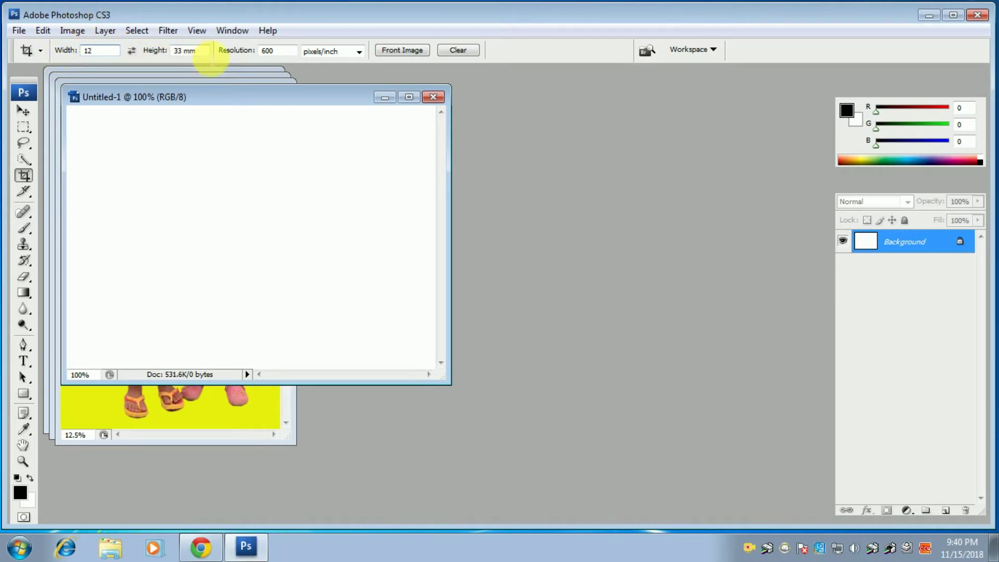
click(203, 56)
text(8)
click(268, 51)
text(300)
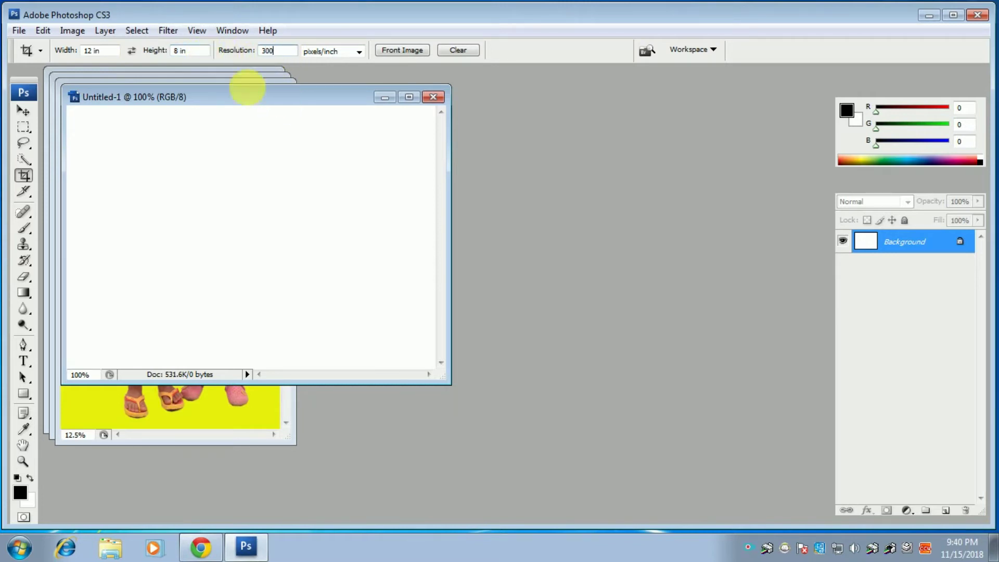
drag(104, 137, 392, 328)
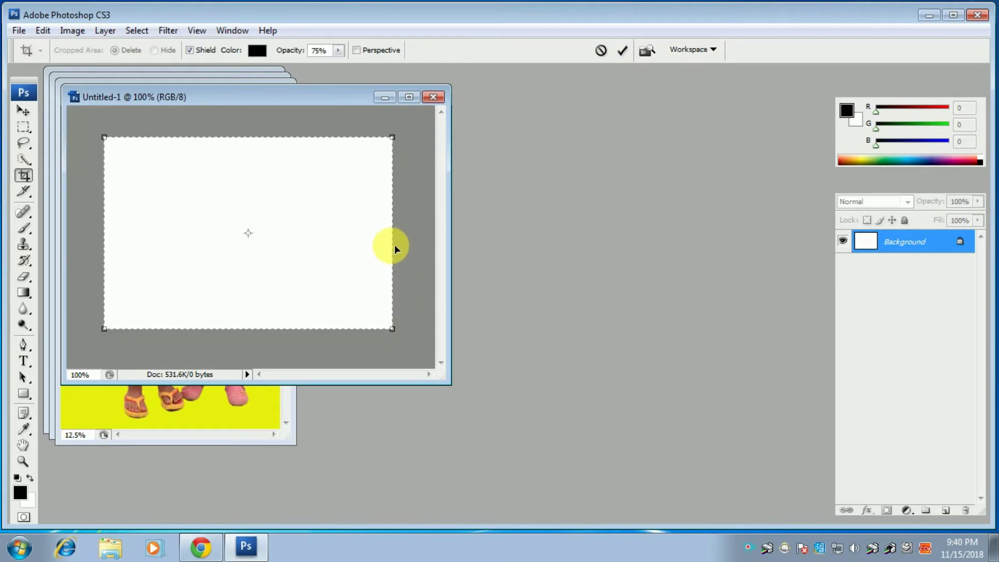
key(Return)
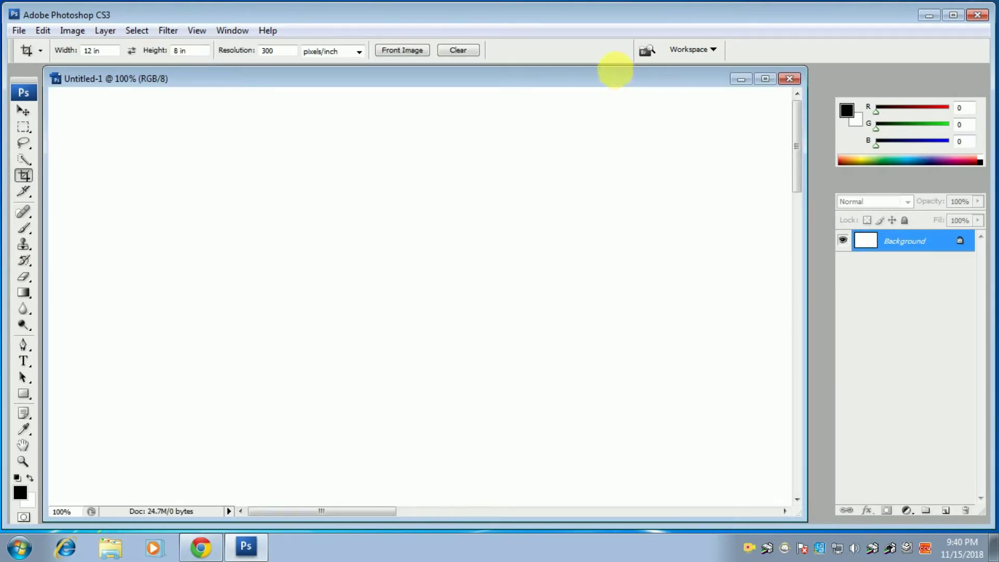
Move the blank document's window aside and minimize 14.psd and 13.psd so that 12.psd sits beside it.
key(ctrl+minus)
key(ctrl+minus)
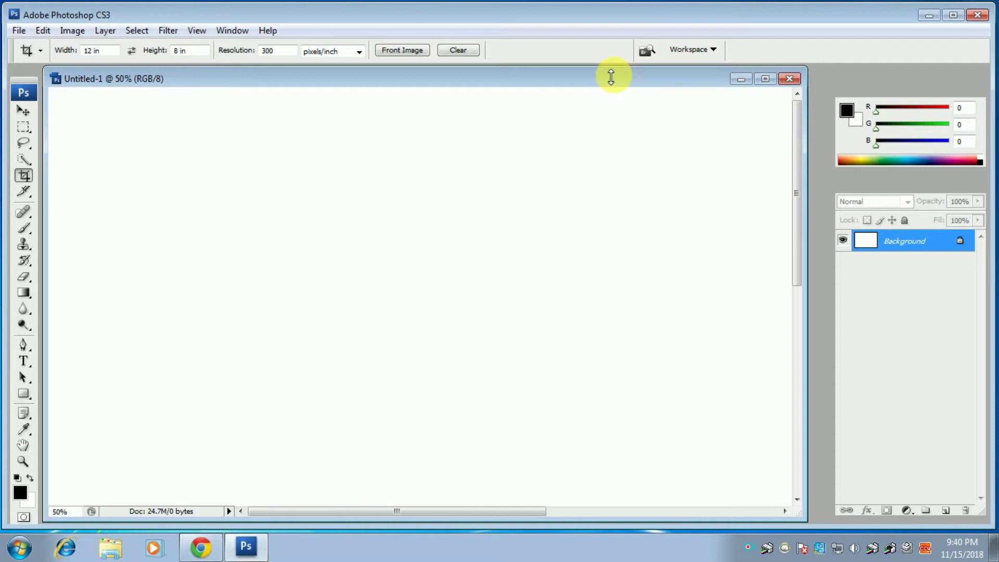
key(ctrl+minus)
key(ctrl+minus)
key(ctrl+minus)
key(ctrl+minus)
key(ctrl+minus)
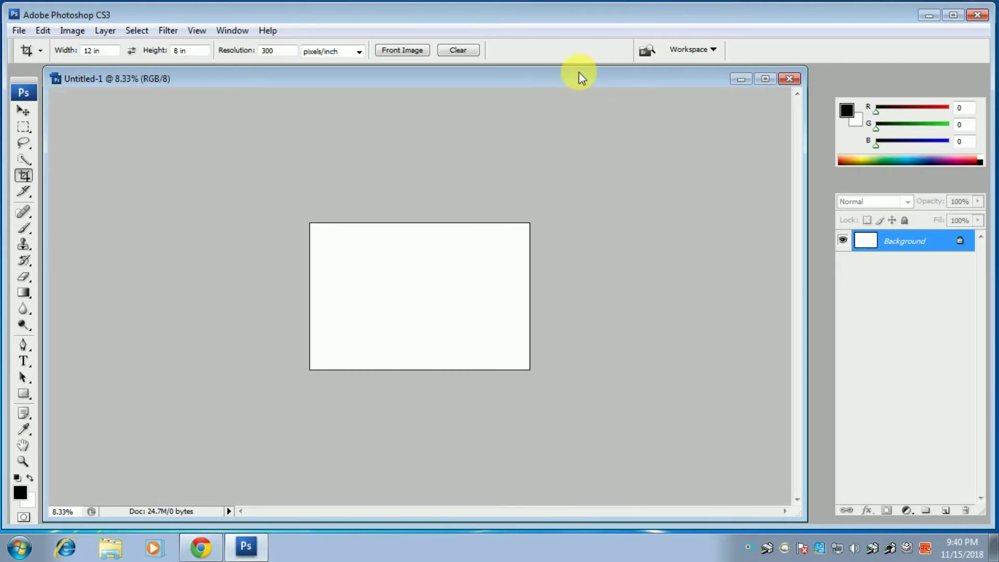
key(ctrl+w)
drag(800, 68, 800, 69)
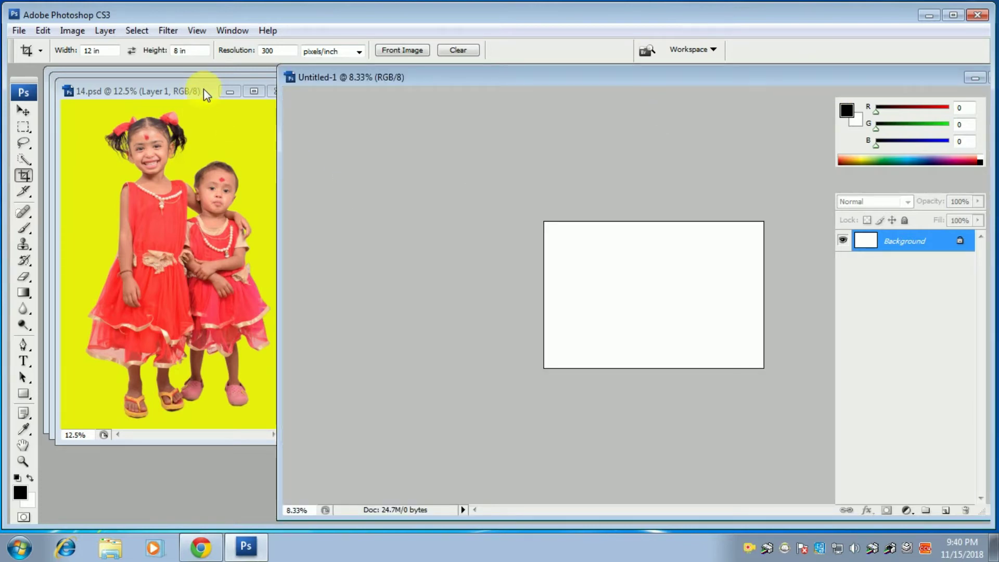
click(226, 92)
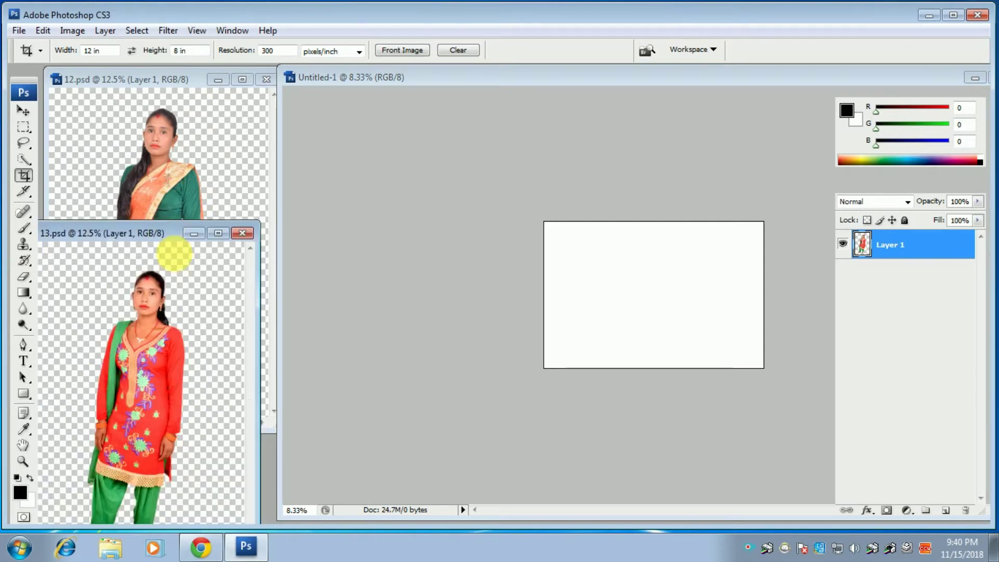
click(193, 233)
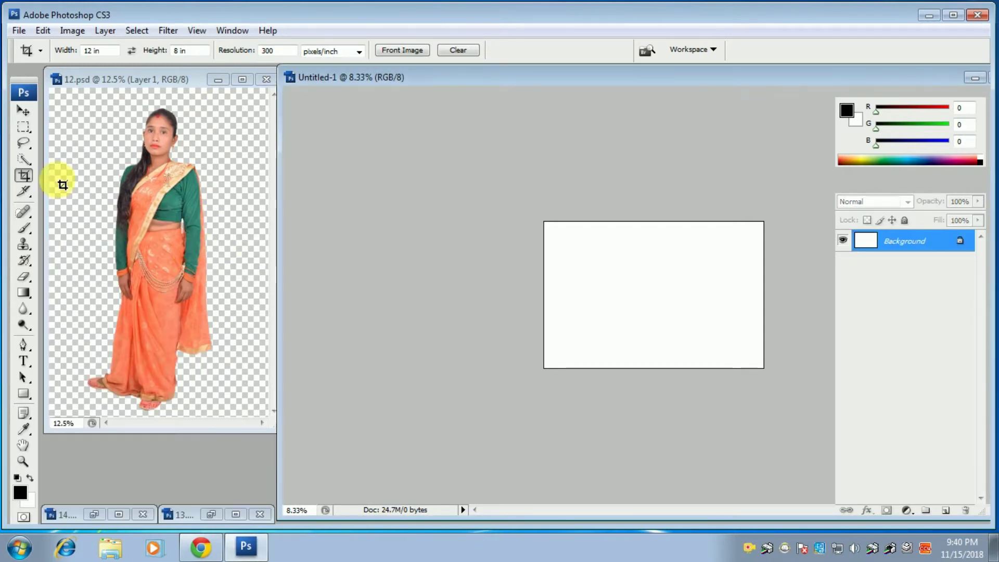
Select a tall rectangular strip of the orange sari below the waist in 12.psd and copy it to a new layer.
click(22, 128)
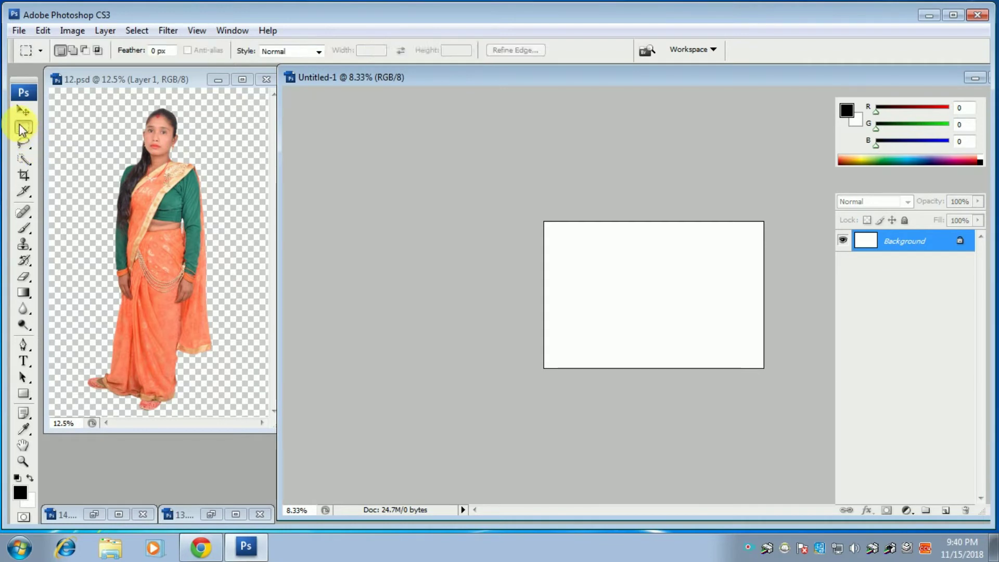
click(16, 77)
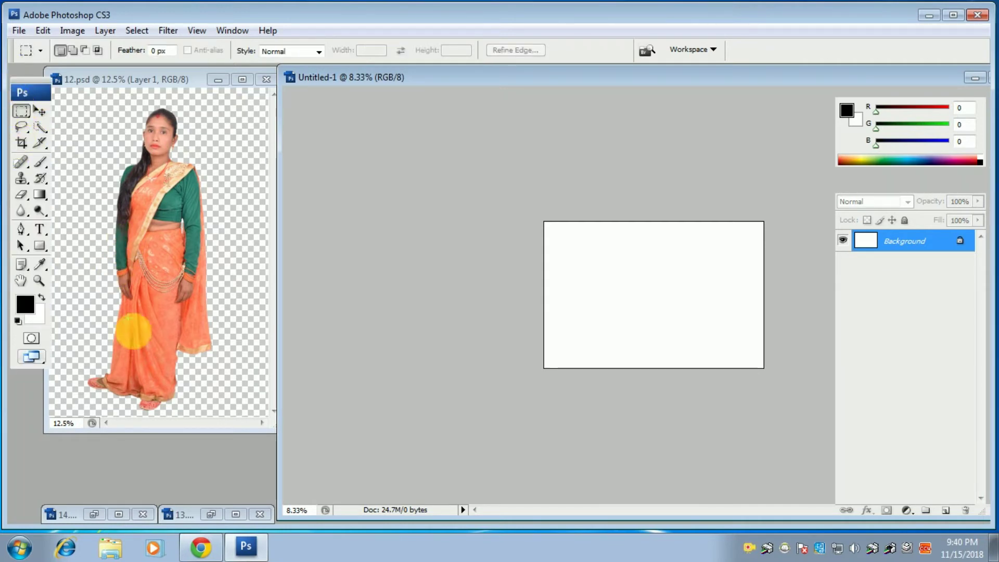
drag(140, 292, 169, 389)
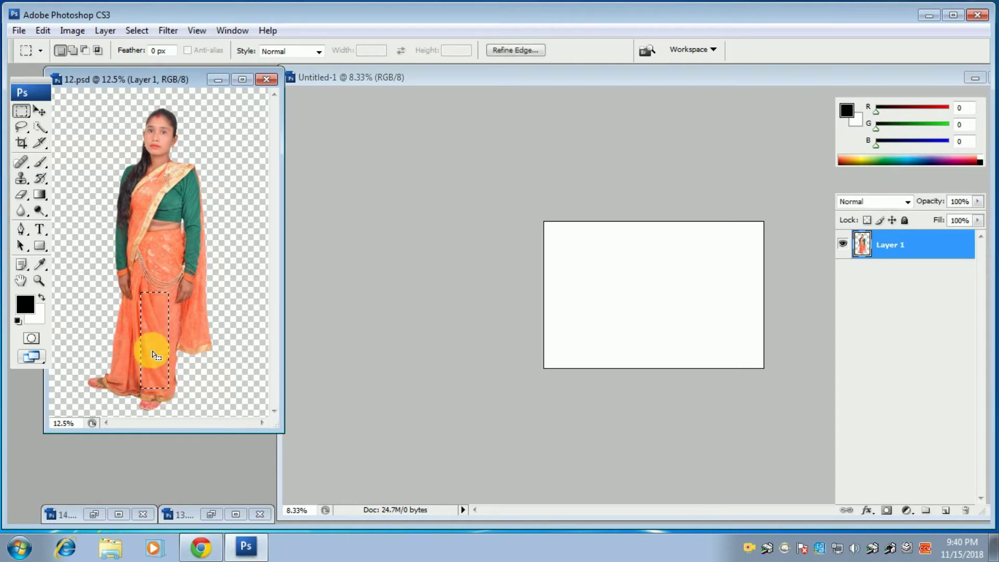
right_click(153, 339)
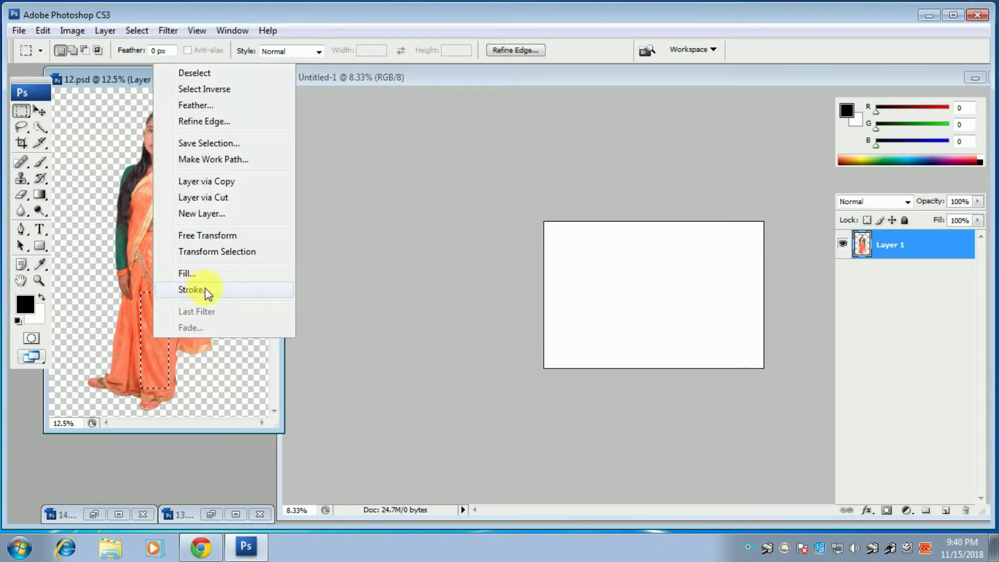
click(221, 180)
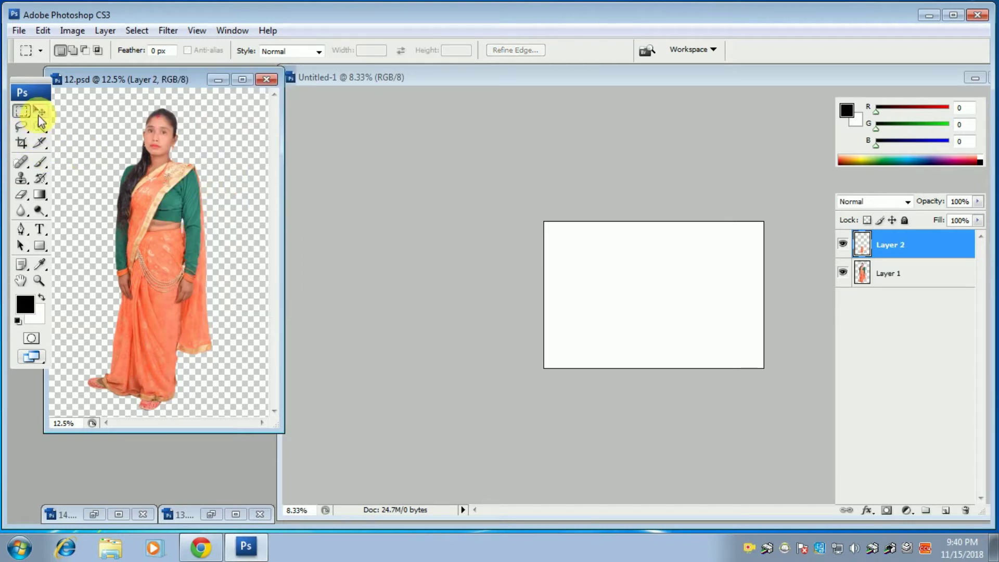
Copy the sari strip layer from 12.psd onto the middle of the blank Untitled-1 canvas.
click(39, 111)
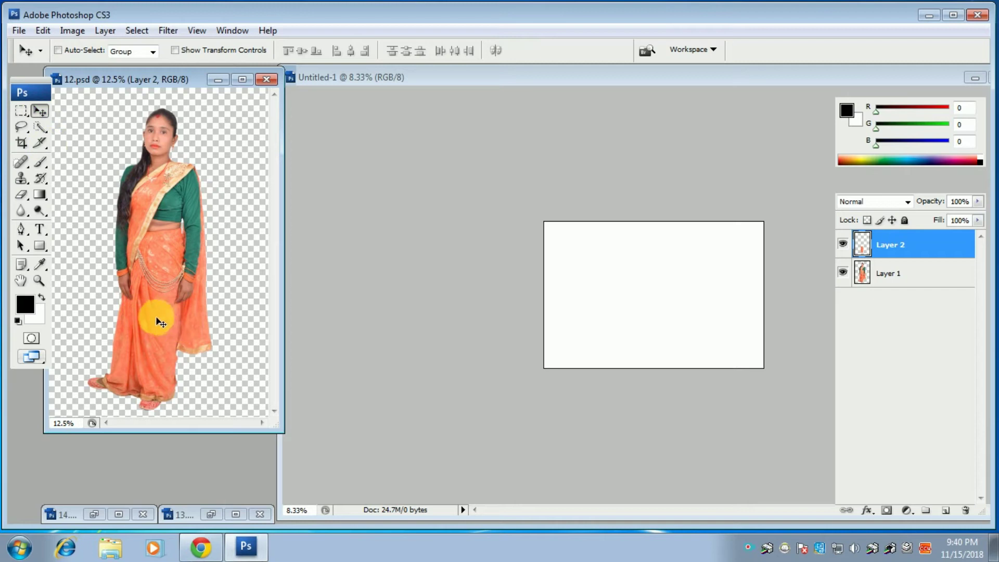
drag(148, 320, 532, 295)
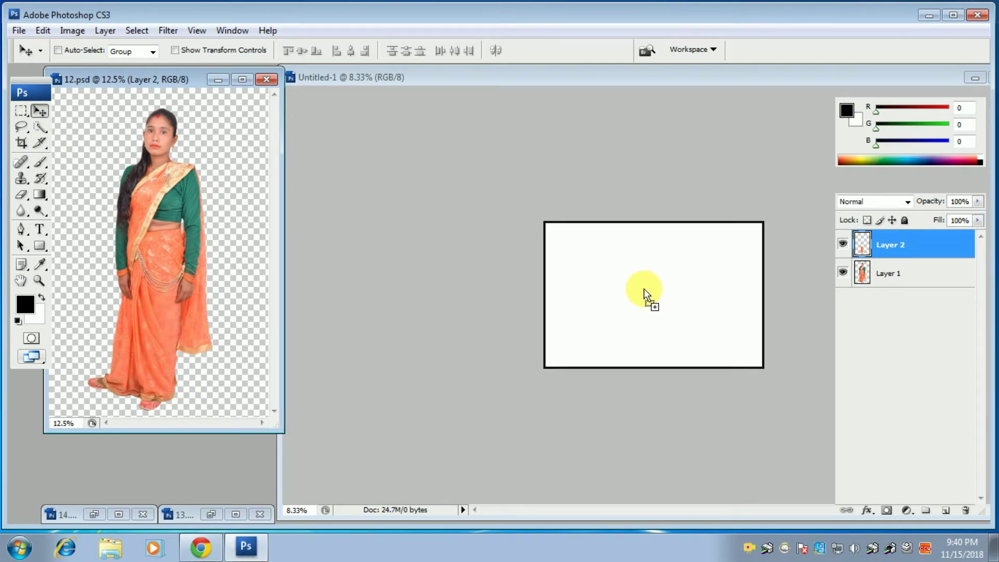
drag(644, 288, 643, 290)
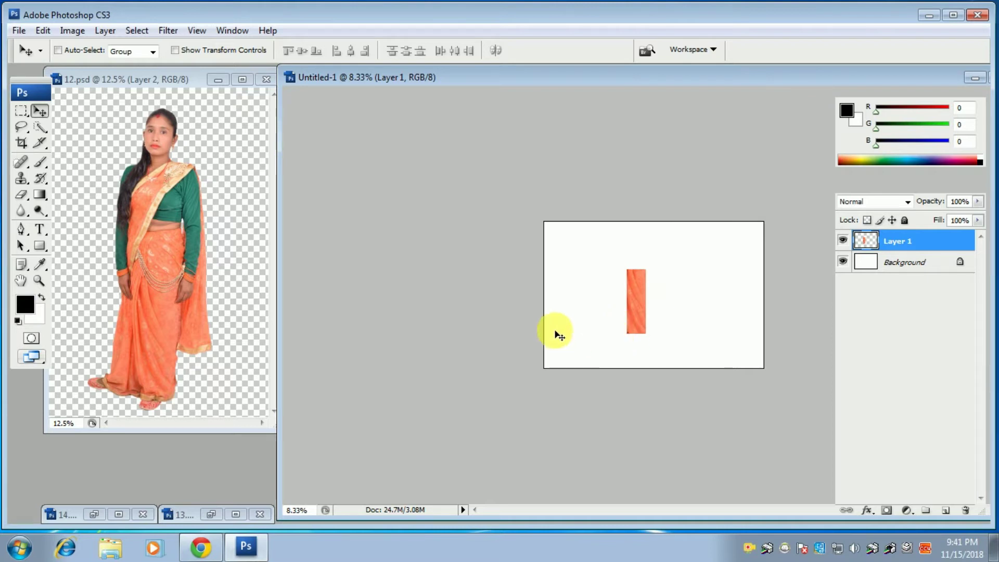
Rotate the sari strip about 88.9° so it lies horizontally and place it in the canvas's top-left corner.
key(ctrl+t)
drag(674, 263, 709, 364)
drag(647, 301, 591, 231)
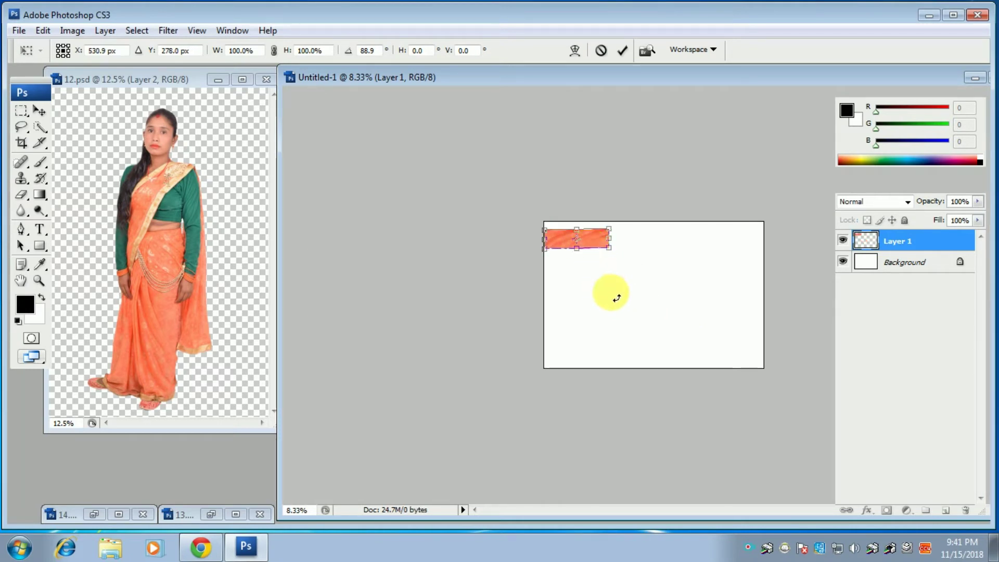
key(Return)
mouse_move(587, 250)
mouse_down()
mouse_move(571, 232)
mouse_move(589, 234)
mouse_up()
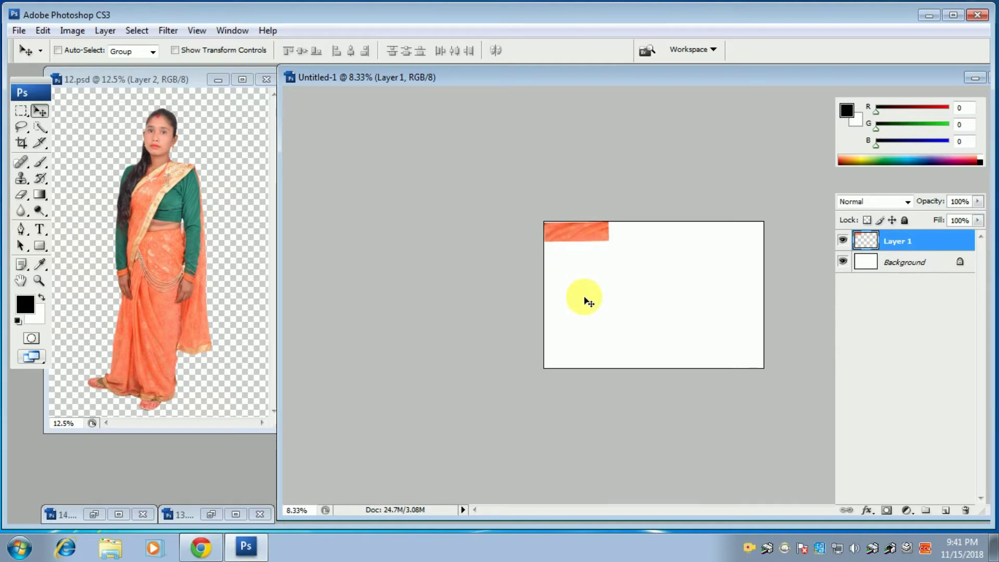
Stretch the sari strip to about 339% width and 868% height so the fabric covers the whole canvas.
key(ctrl+t)
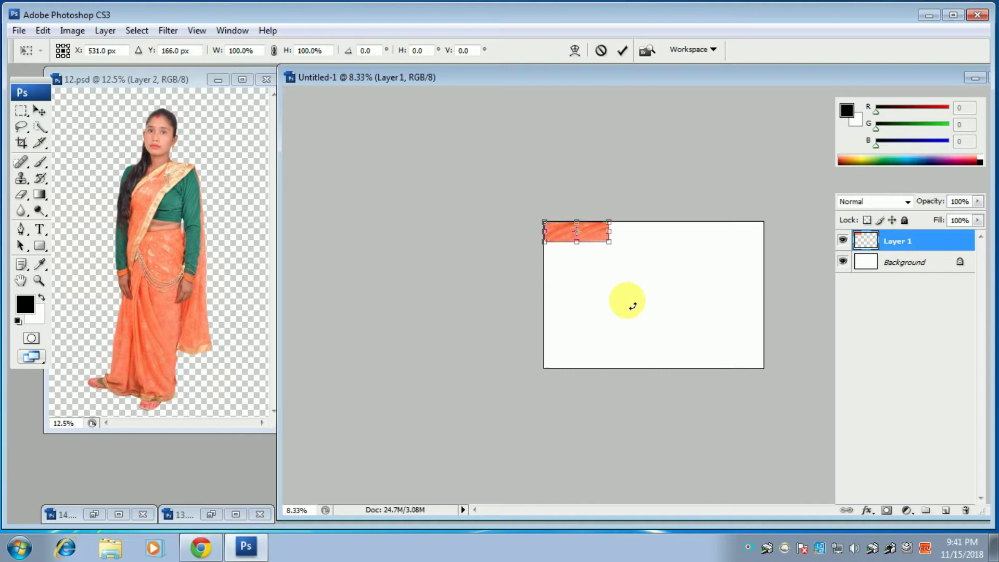
drag(609, 242, 772, 379)
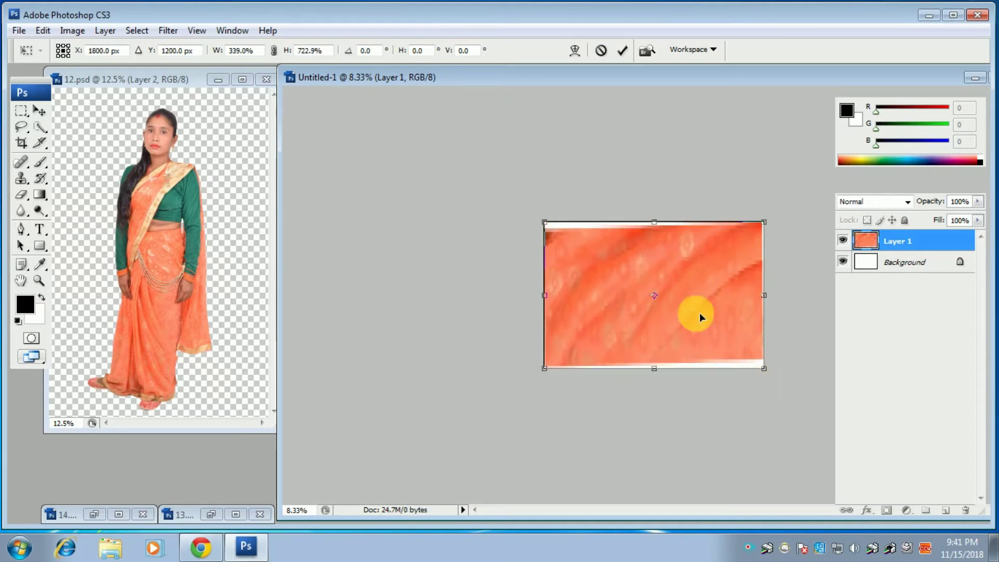
drag(659, 217, 645, 208)
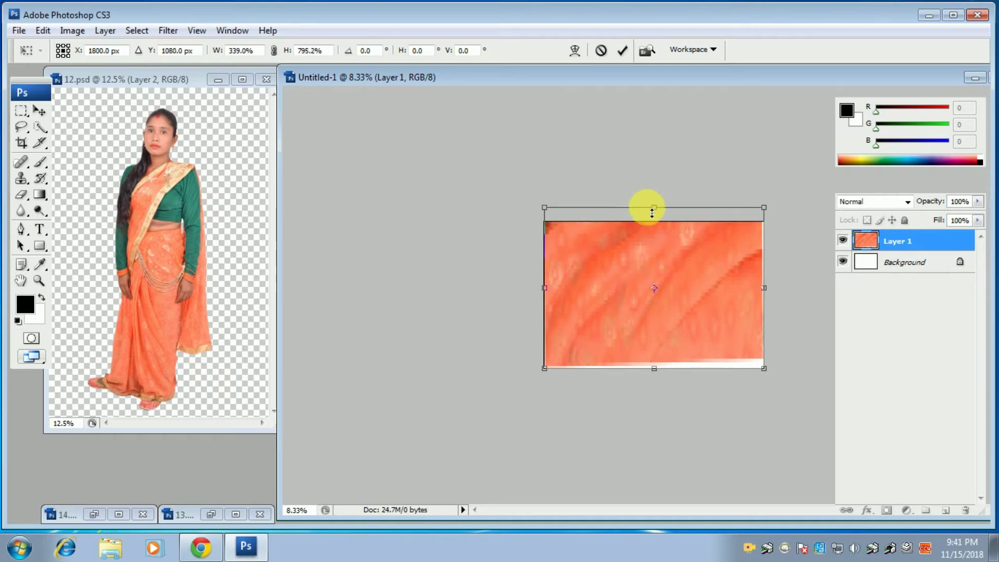
drag(661, 375, 662, 391)
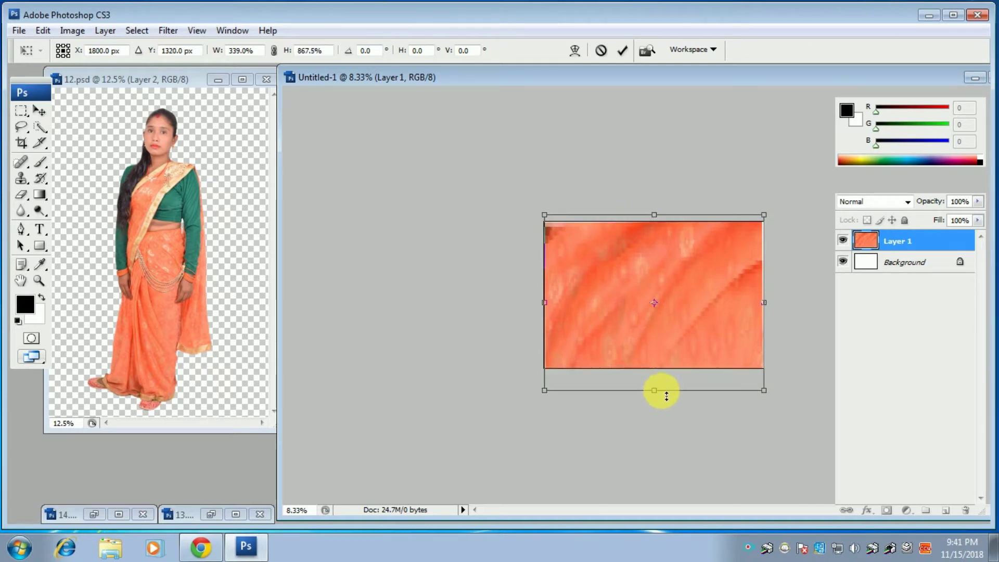
double_click(629, 355)
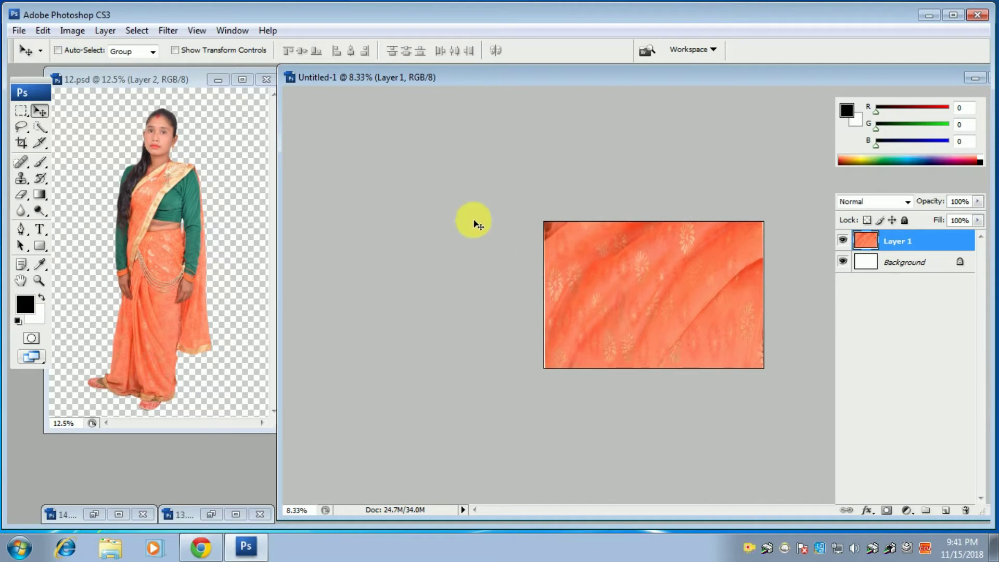
Apply a Gaussian Blur with a 250-pixel radius to the stretched sari fabric layer.
click(170, 30)
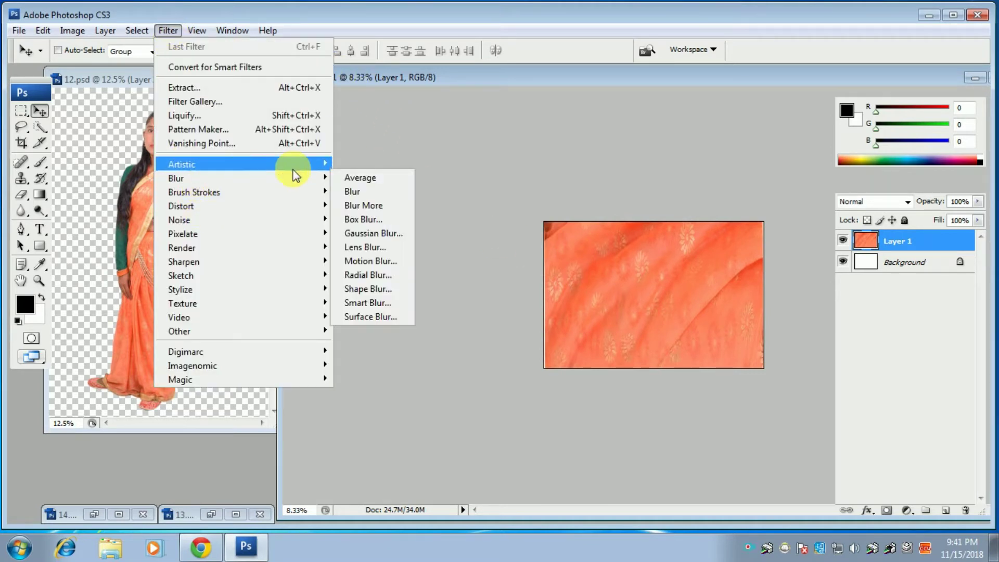
click(376, 233)
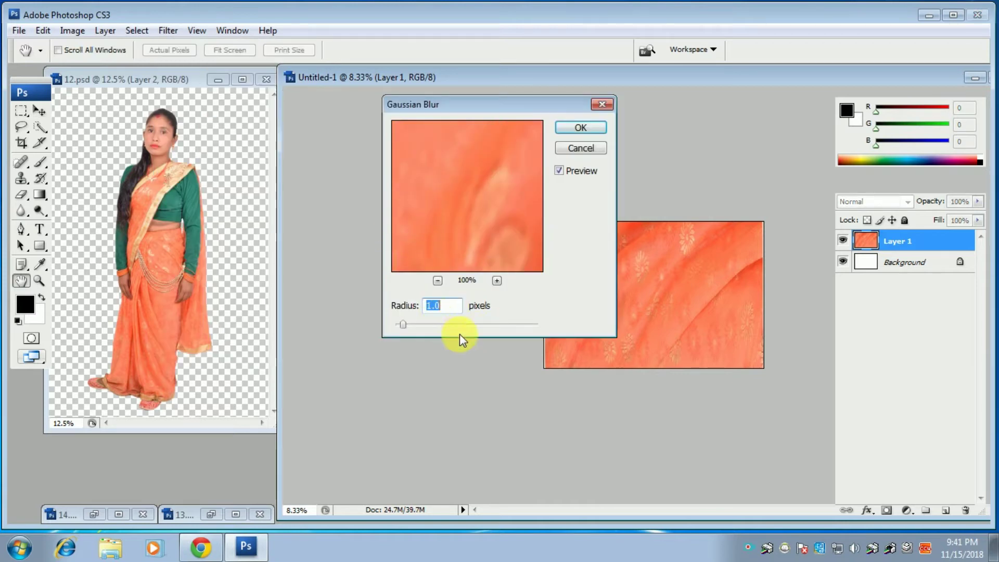
drag(466, 327, 575, 328)
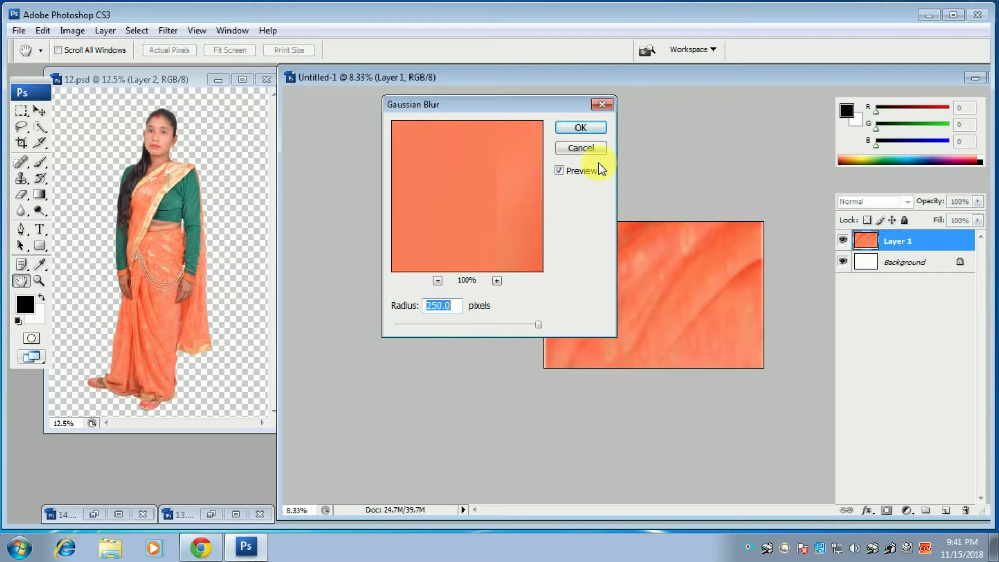
click(582, 128)
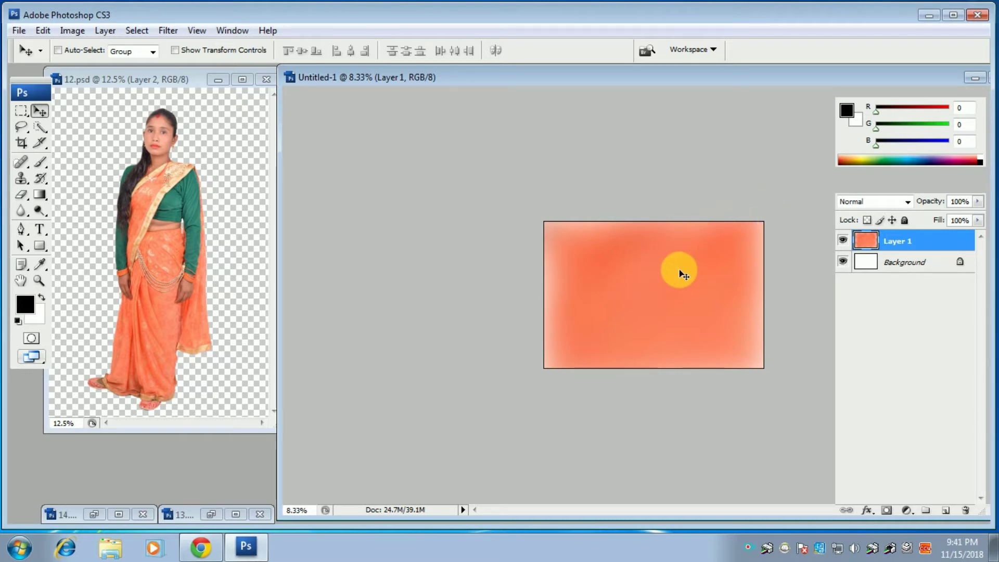
Shift the blurred fabric background to magenta by setting its Hue to -78 in Hue/Saturation.
key(ctrl+plus)
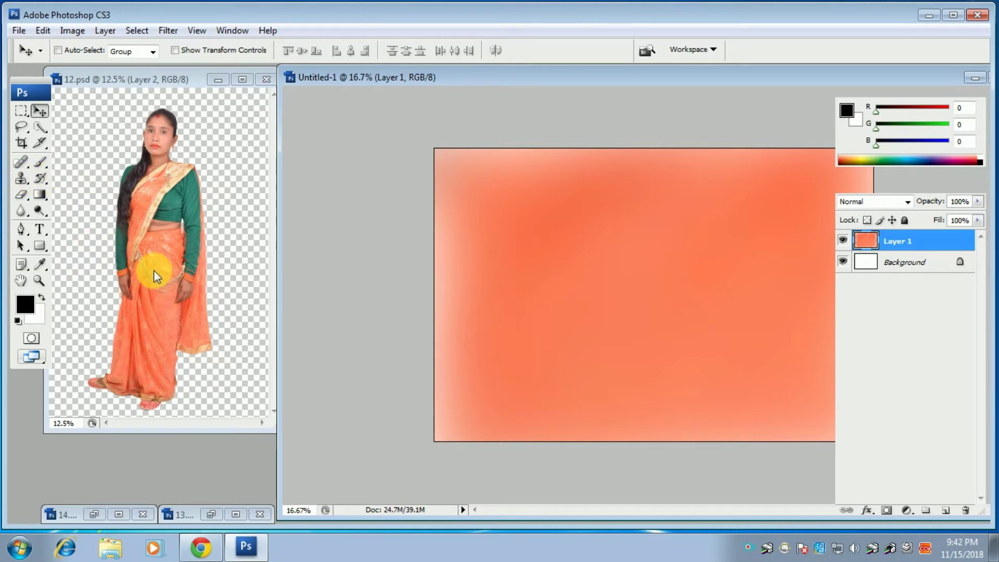
key(ctrl+u)
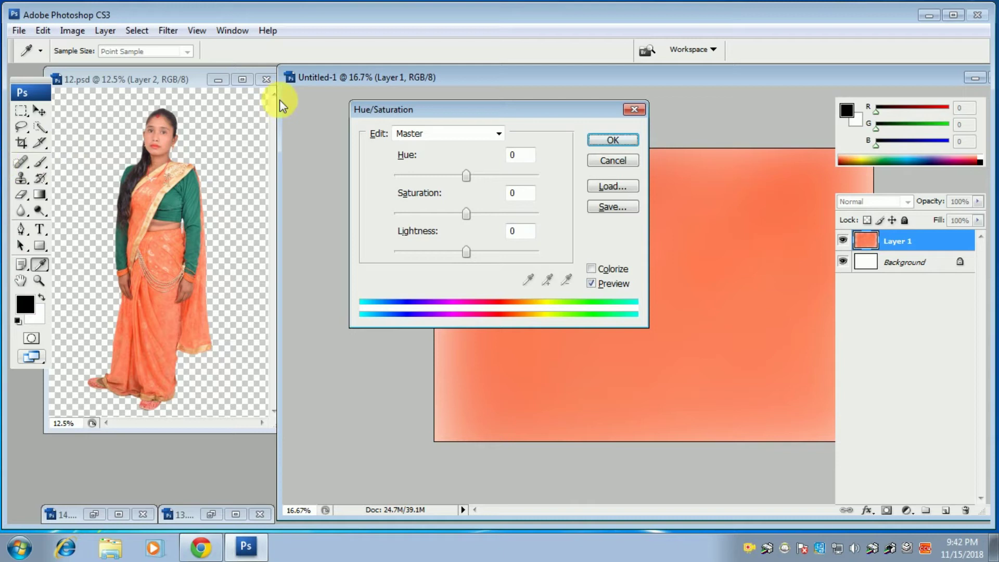
drag(446, 116, 468, 253)
drag(488, 314, 453, 331)
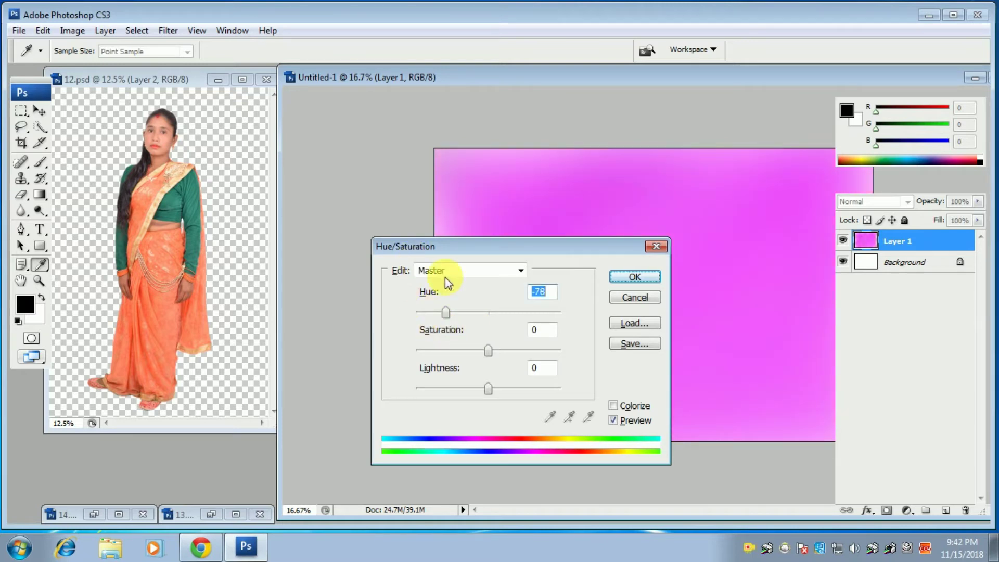
click(631, 283)
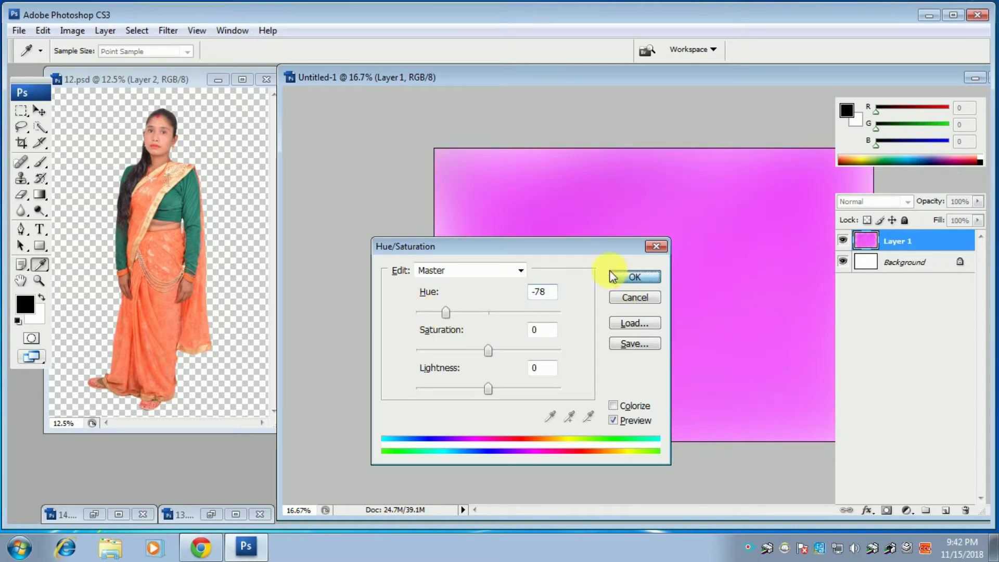
Merge the copied sari strip layer down into the woman's layer in 12.psd.
key(v)
drag(657, 78, 590, 78)
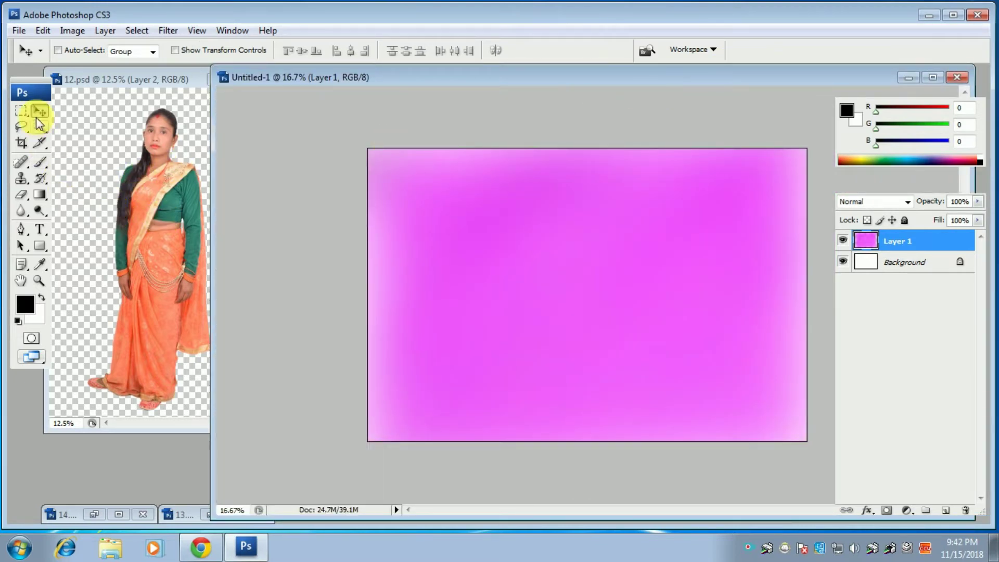
click(127, 232)
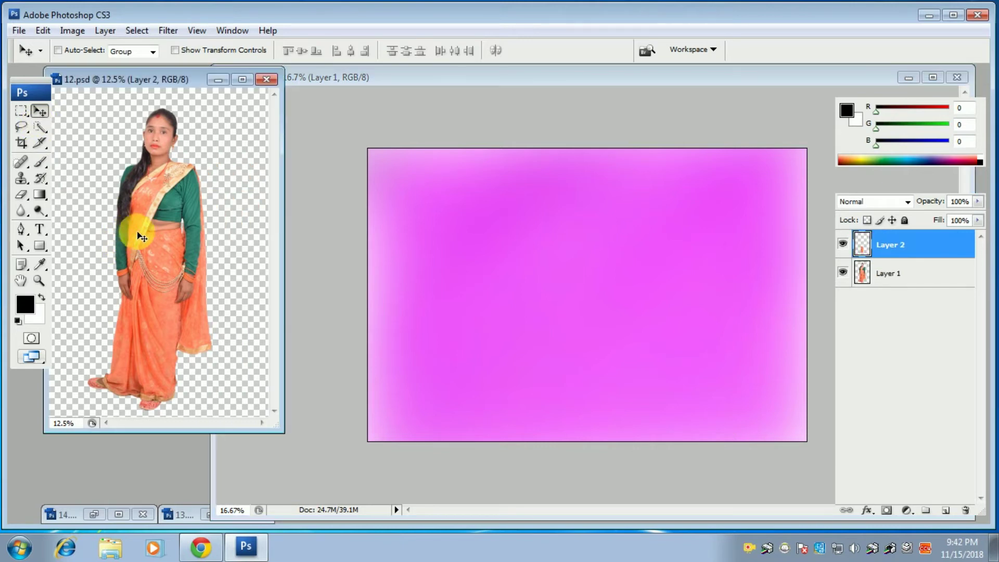
mouse_move(136, 223)
mouse_down()
mouse_move(212, 245)
mouse_move(139, 229)
mouse_up()
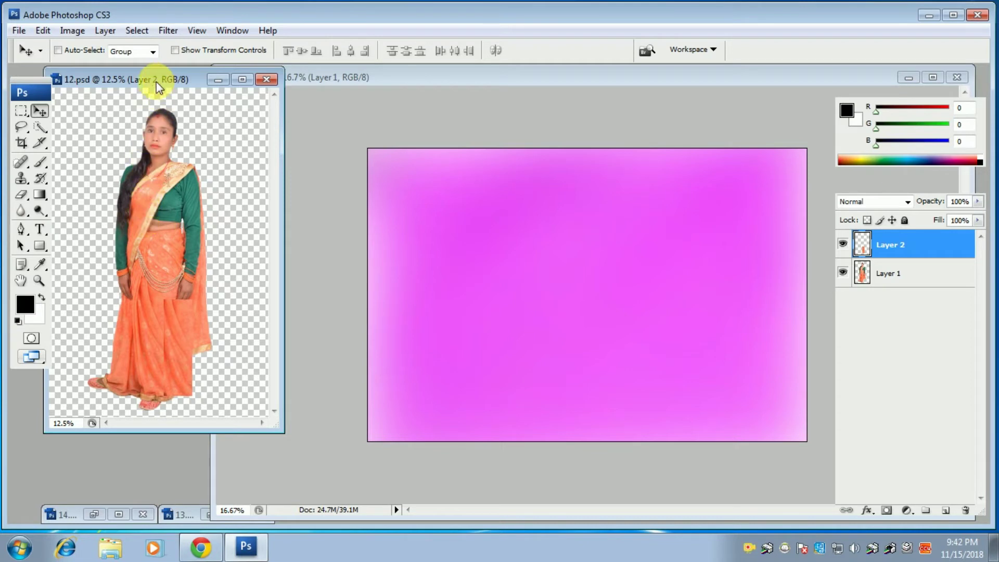
drag(155, 97, 151, 99)
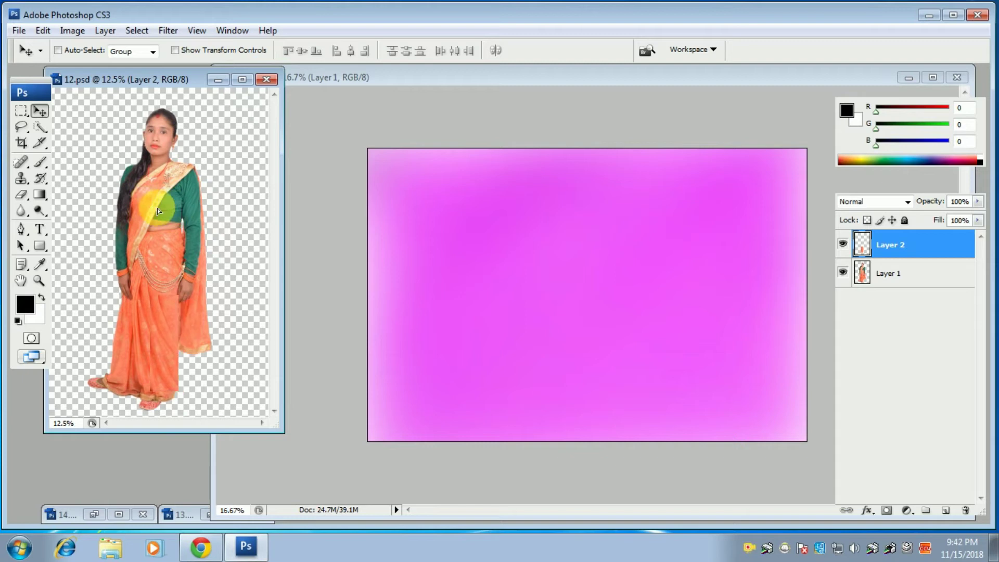
key(ctrl+e)
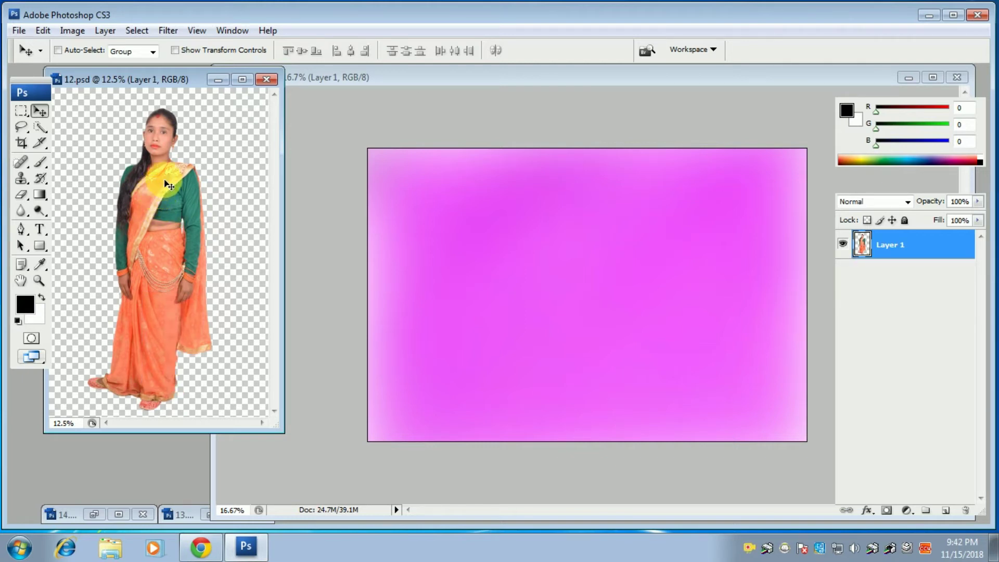
Copy the woman in the orange sari from 12.psd onto the Untitled-1 canvas, right of its centre.
drag(156, 193, 513, 224)
drag(716, 266, 634, 243)
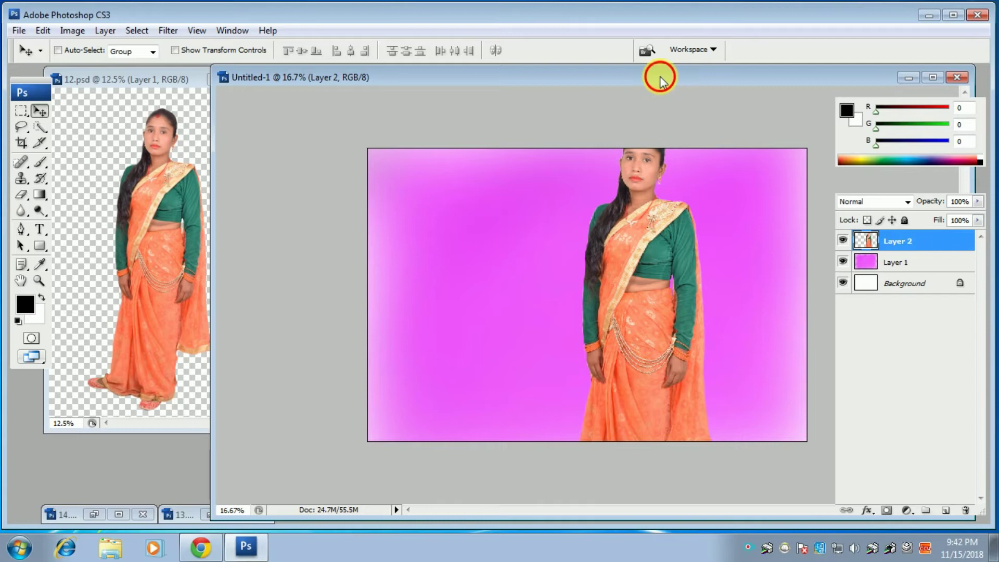
drag(662, 78, 571, 80)
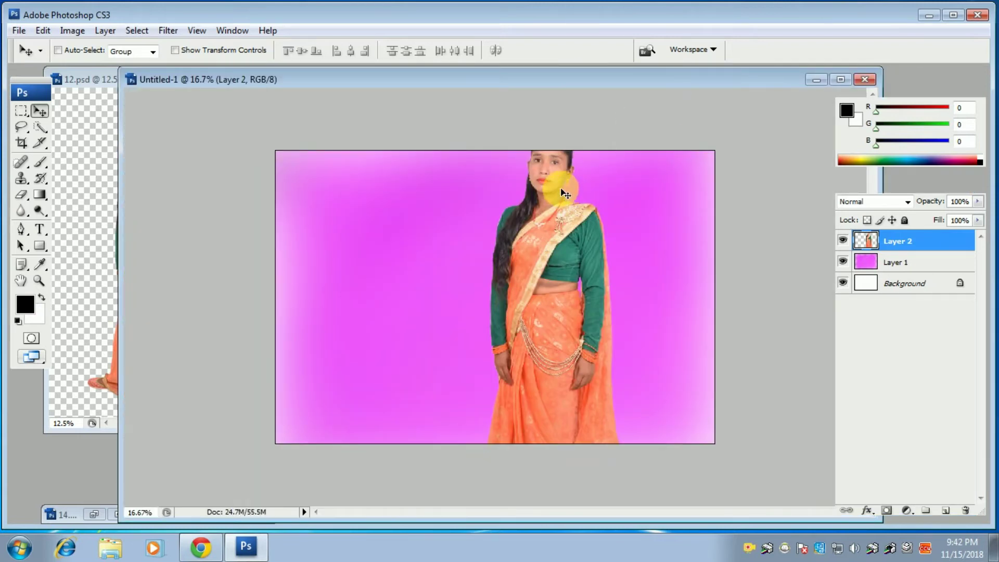
Scale the woman in the sari to 64.9%, rotate her -1.6°, and position her full figure in the right half of the canvas.
key(ctrl+t)
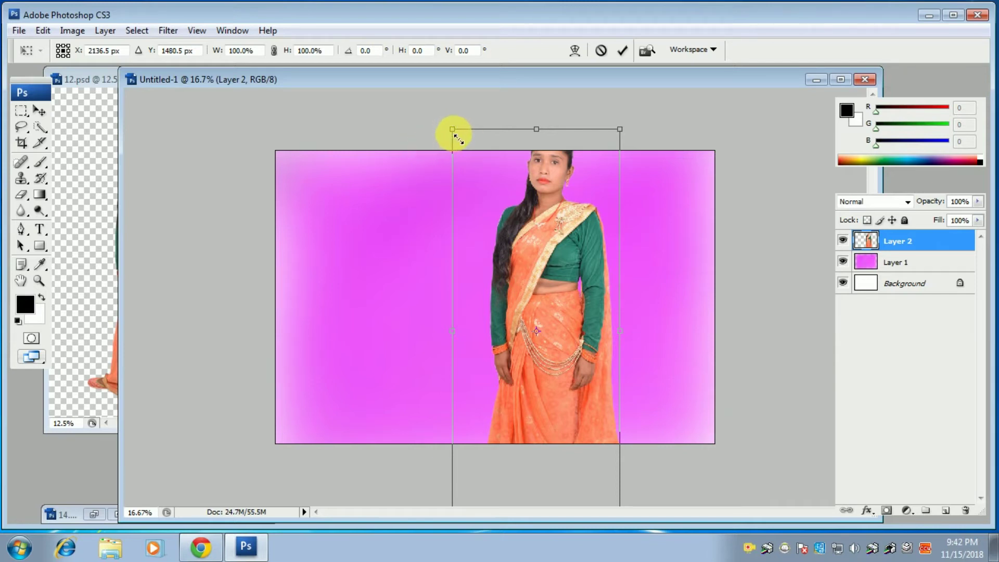
drag(456, 138, 491, 206)
drag(580, 312, 597, 259)
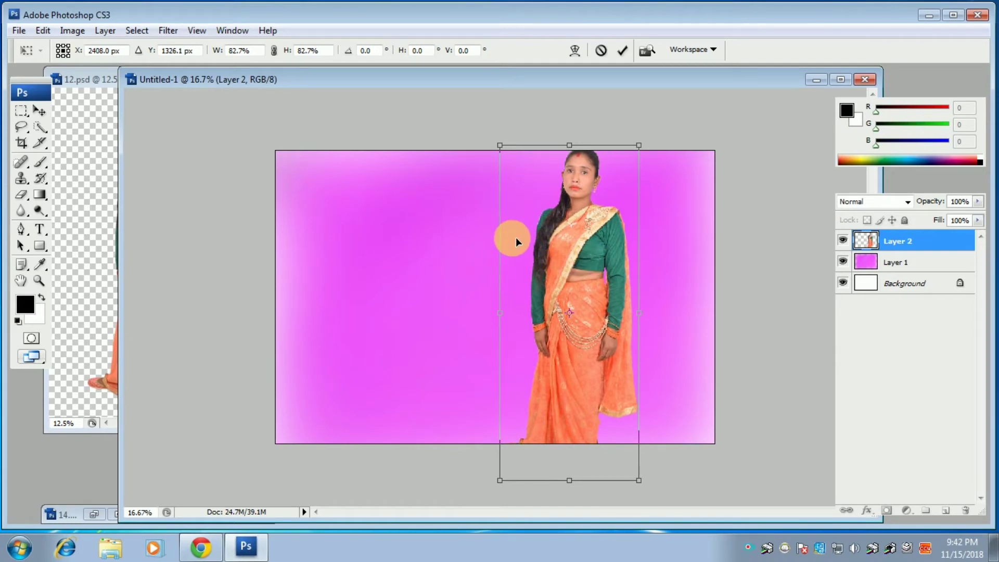
drag(501, 150, 555, 252)
drag(571, 232, 573, 233)
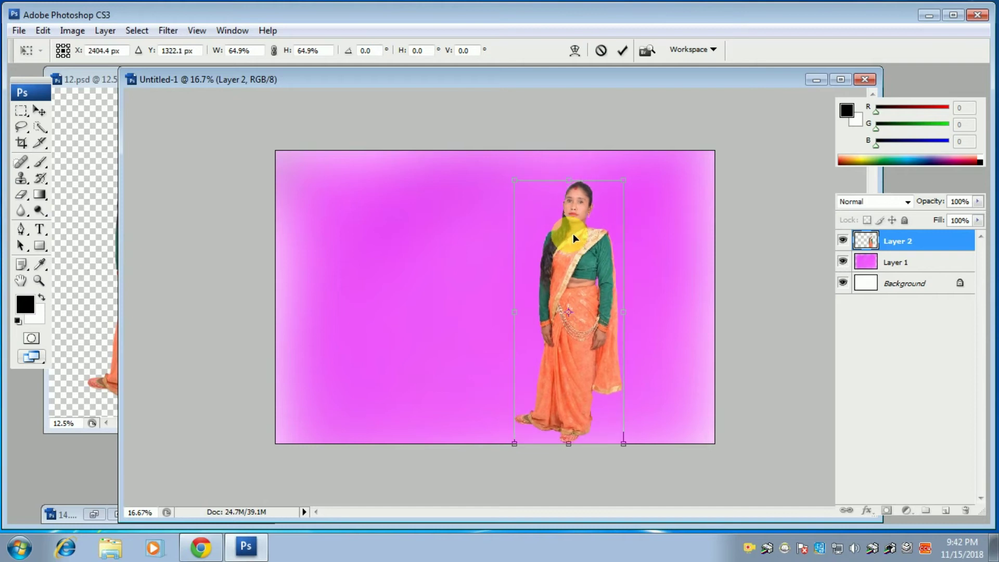
drag(669, 219, 672, 205)
drag(592, 259, 593, 239)
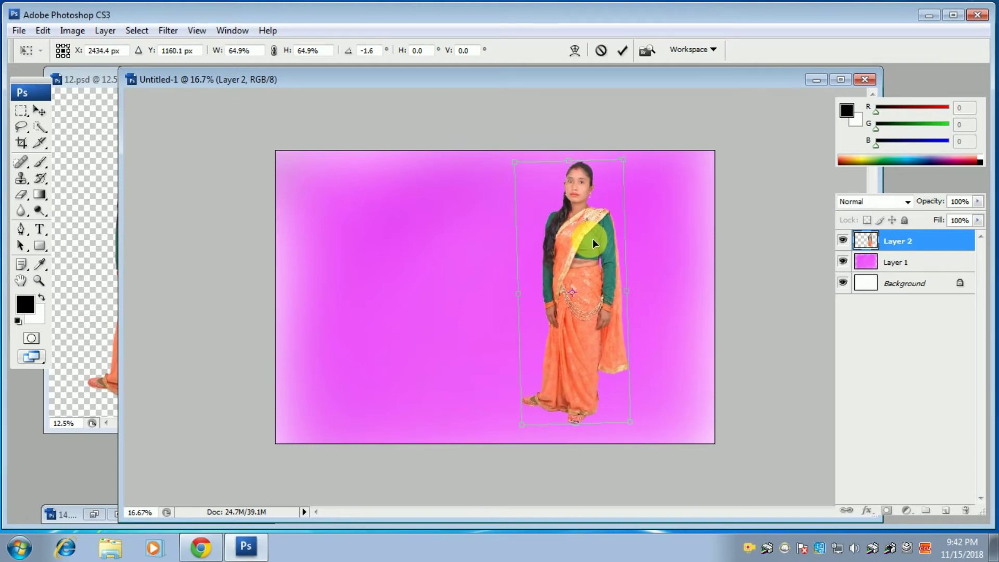
key(Return)
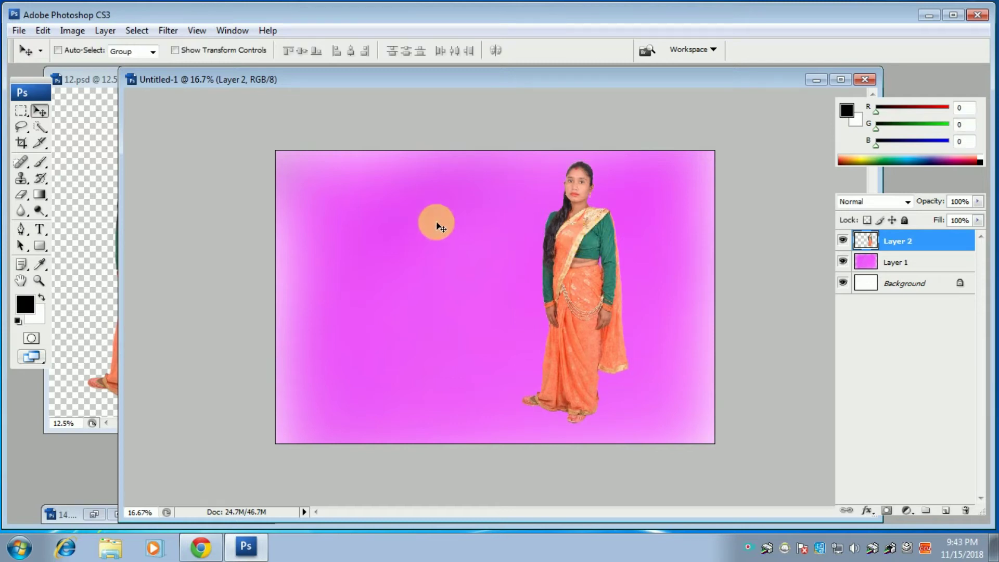
Close 12.psd and save its changes.
click(76, 147)
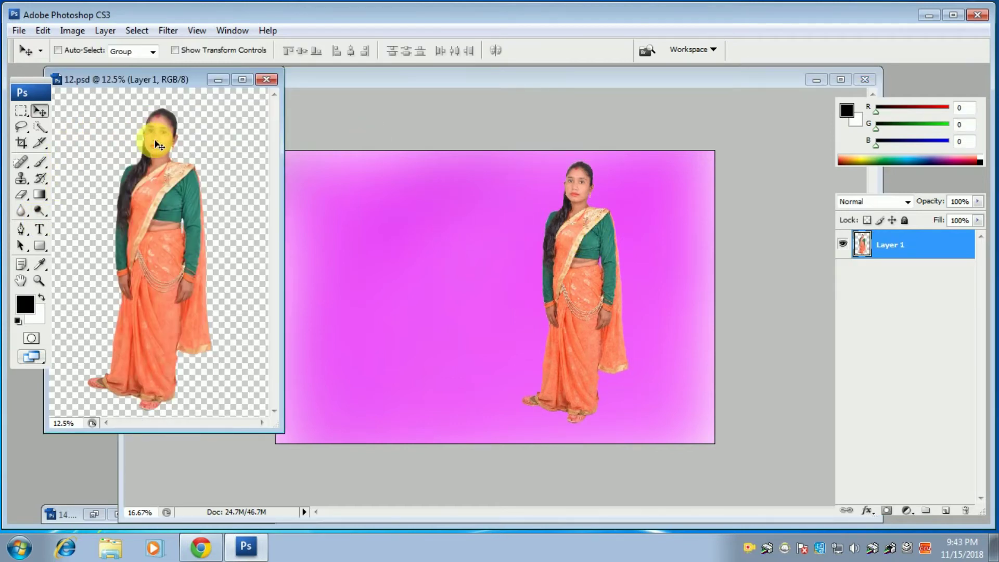
click(266, 80)
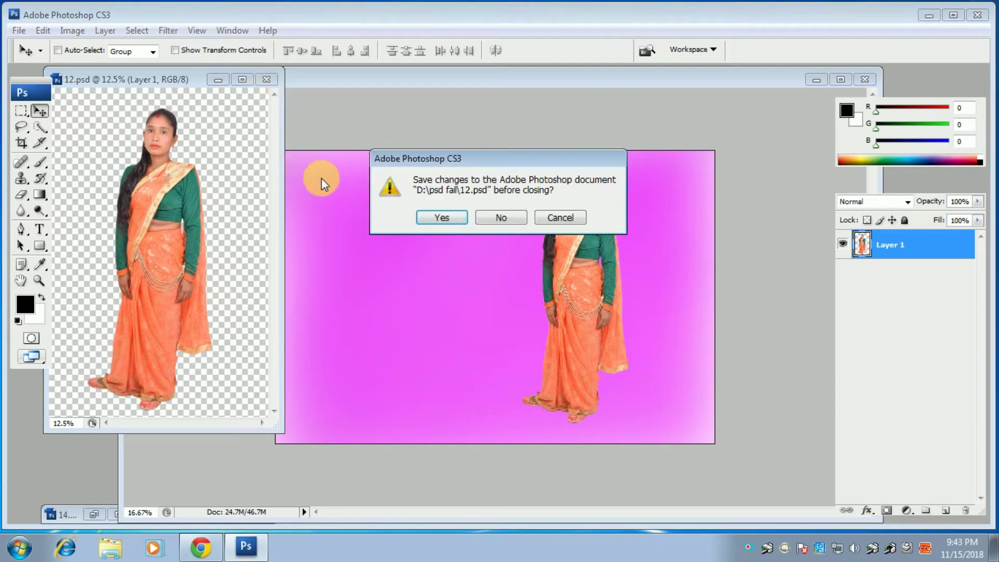
click(440, 218)
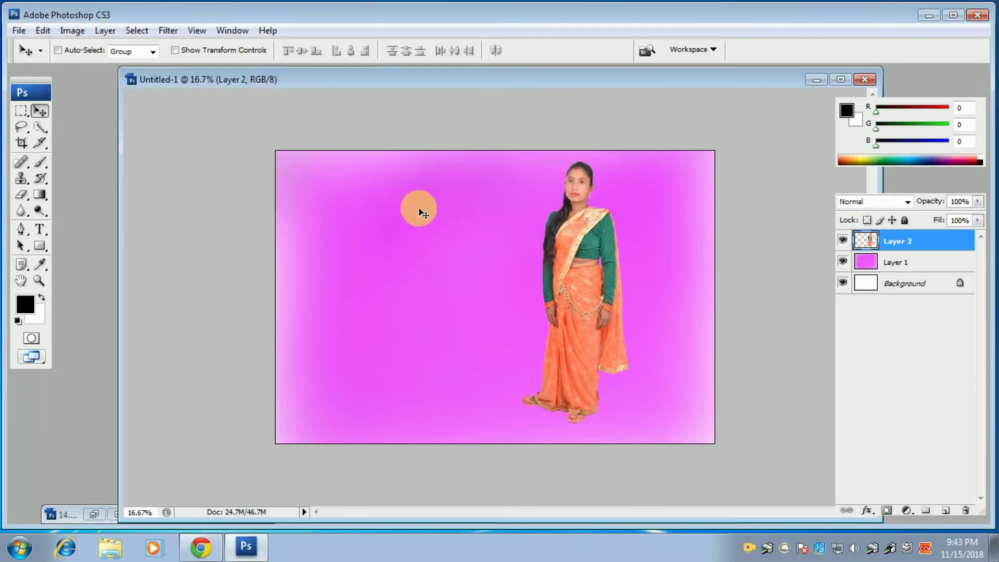
Copy the two children in red dresses from 14.psd onto the middle of the Untitled-1 canvas and close 14.psd.
click(76, 513)
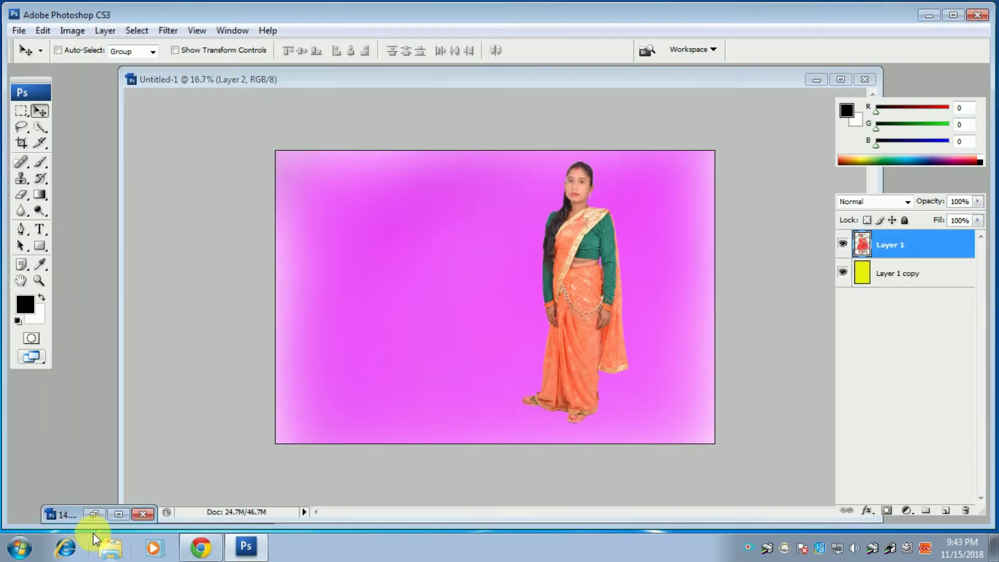
click(115, 515)
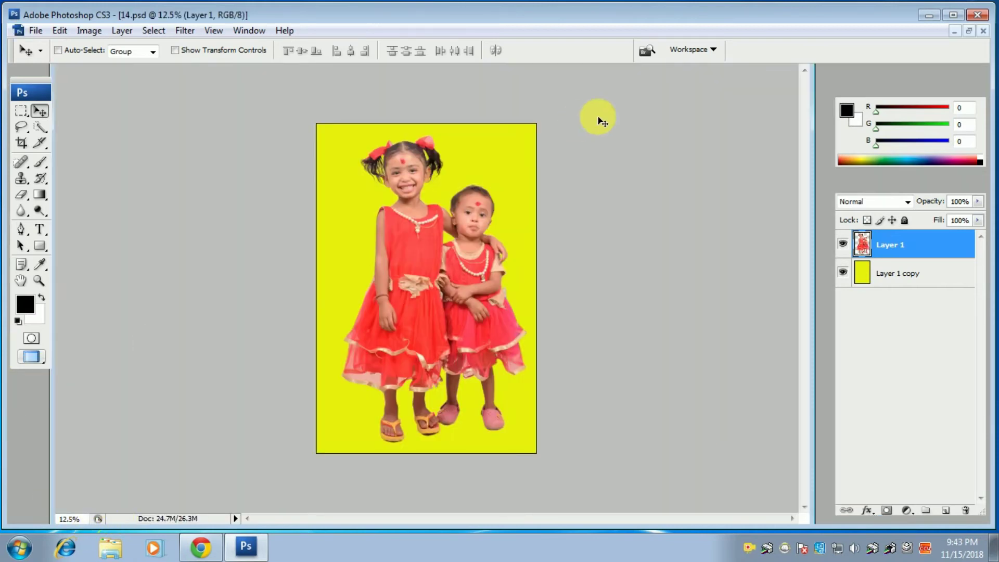
click(968, 33)
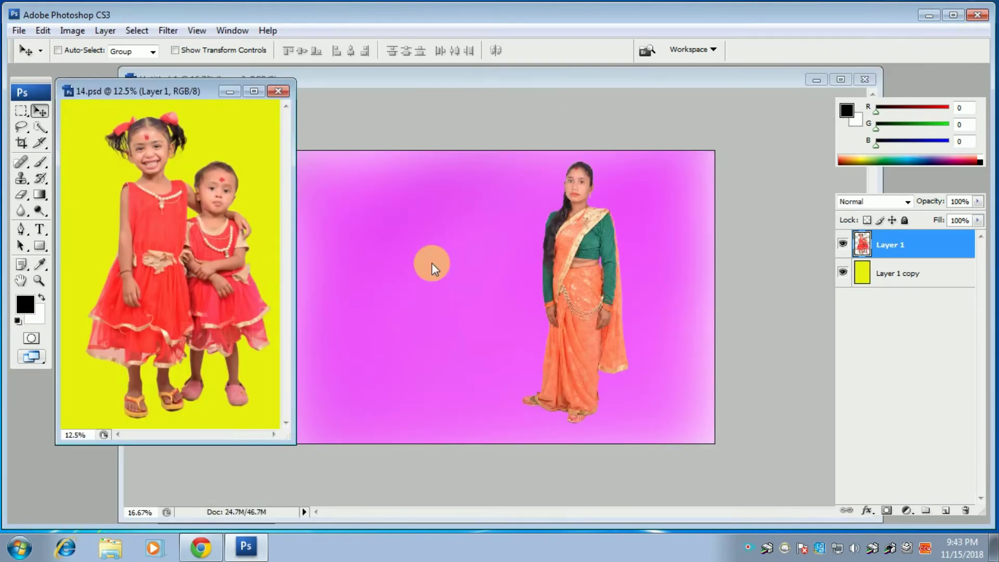
drag(150, 232, 423, 297)
click(89, 101)
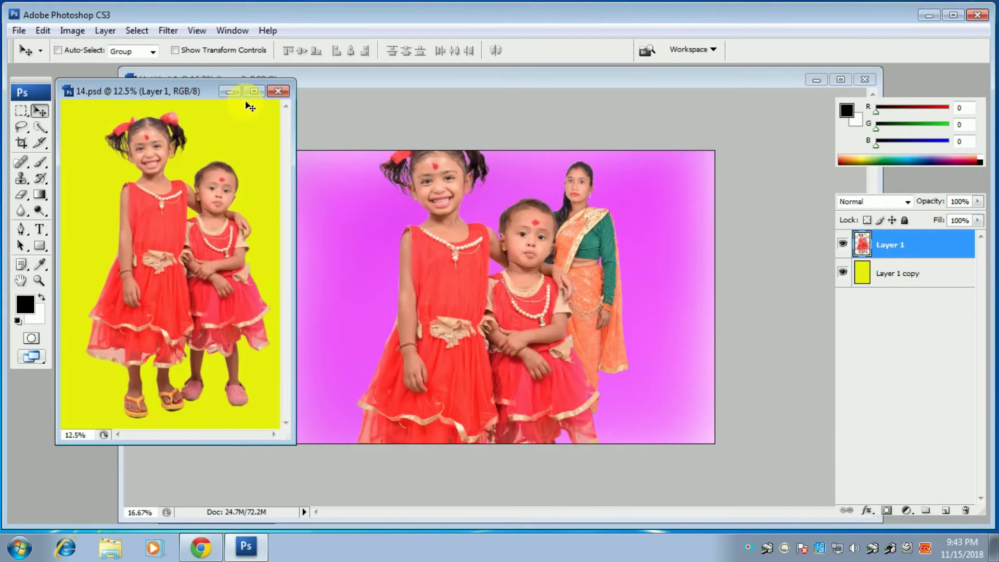
click(279, 93)
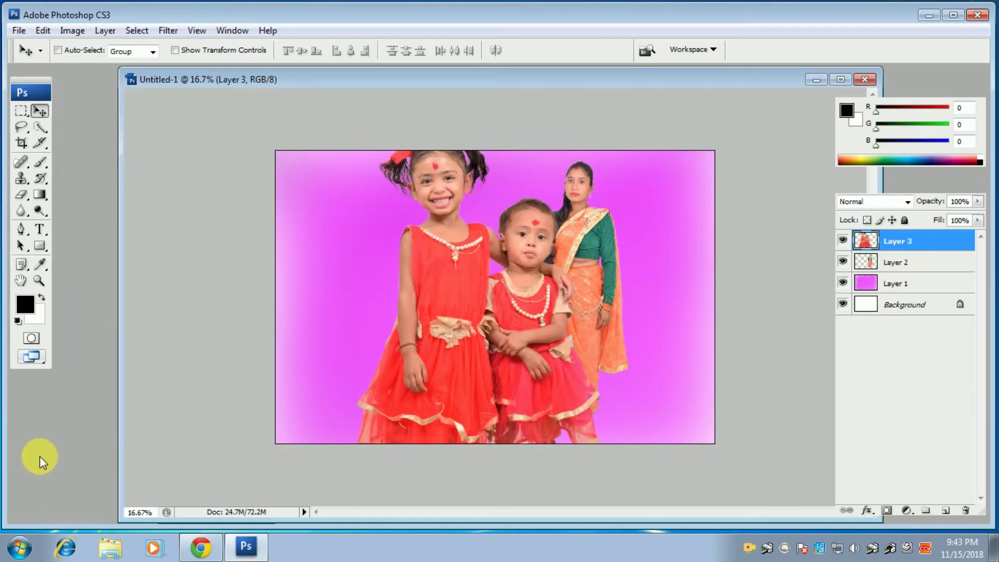
Restore 13.psd beside Untitled-1 and copy the woman in the red tunic onto the layout canvas.
double_click(290, 86)
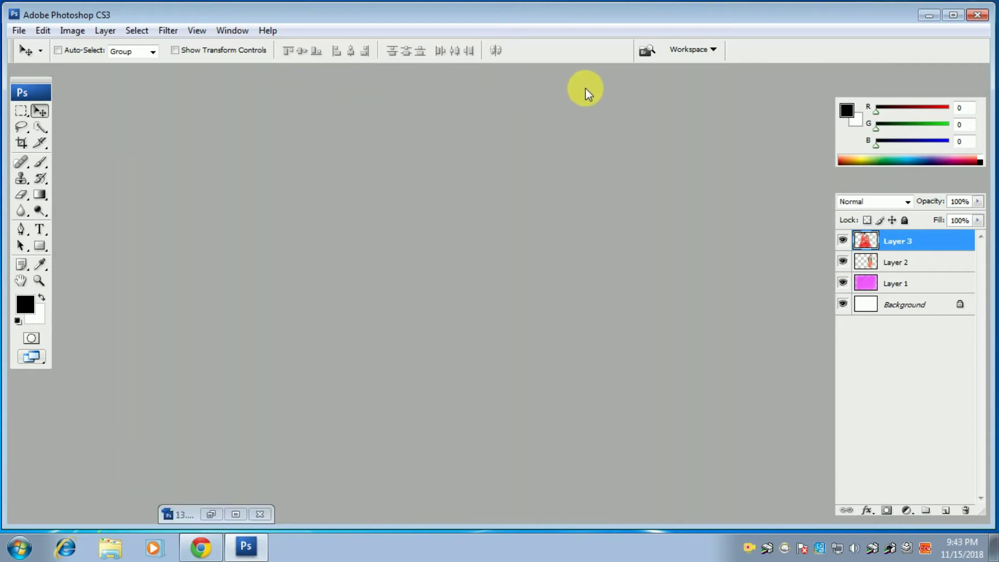
click(235, 514)
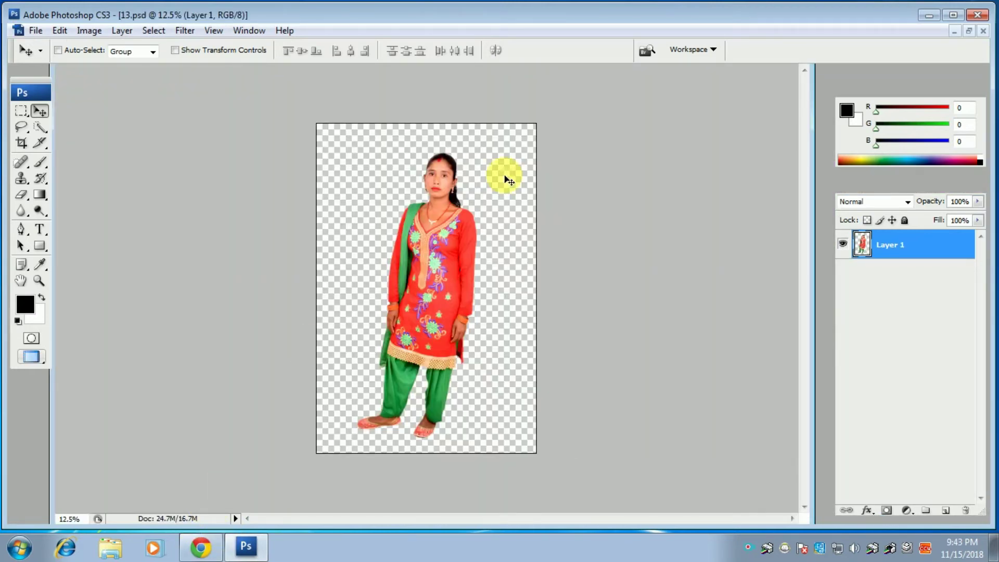
click(969, 34)
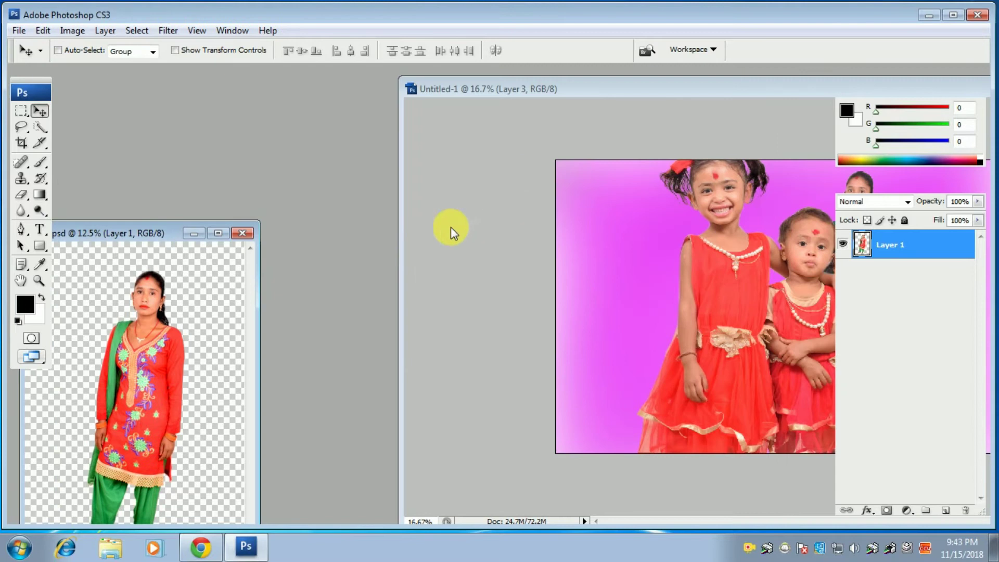
drag(109, 447, 432, 339)
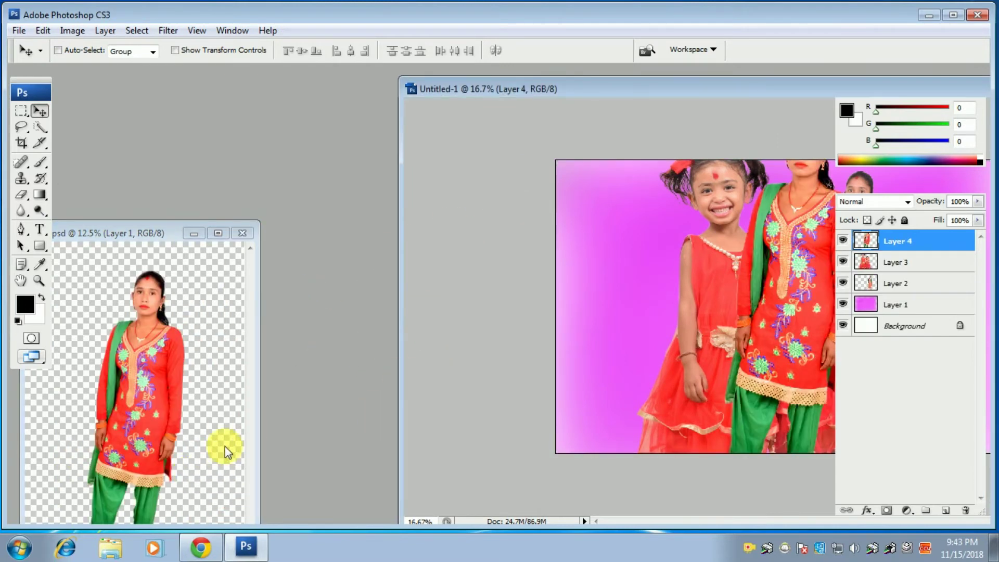
Maximize the Untitled-1 window and move the woman in the red tunic to the left side of the canvas.
drag(643, 92, 444, 89)
drag(742, 92, 594, 93)
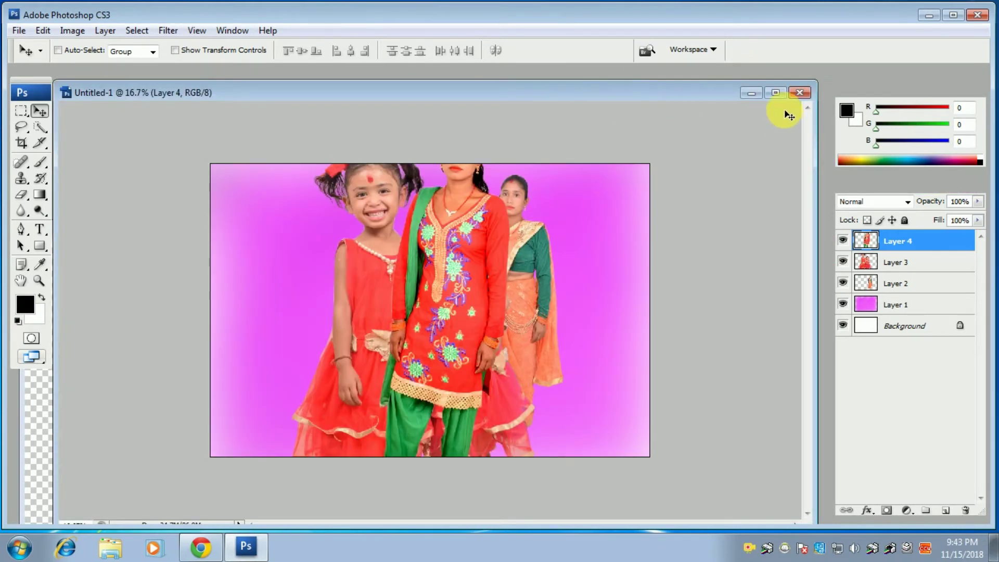
click(776, 93)
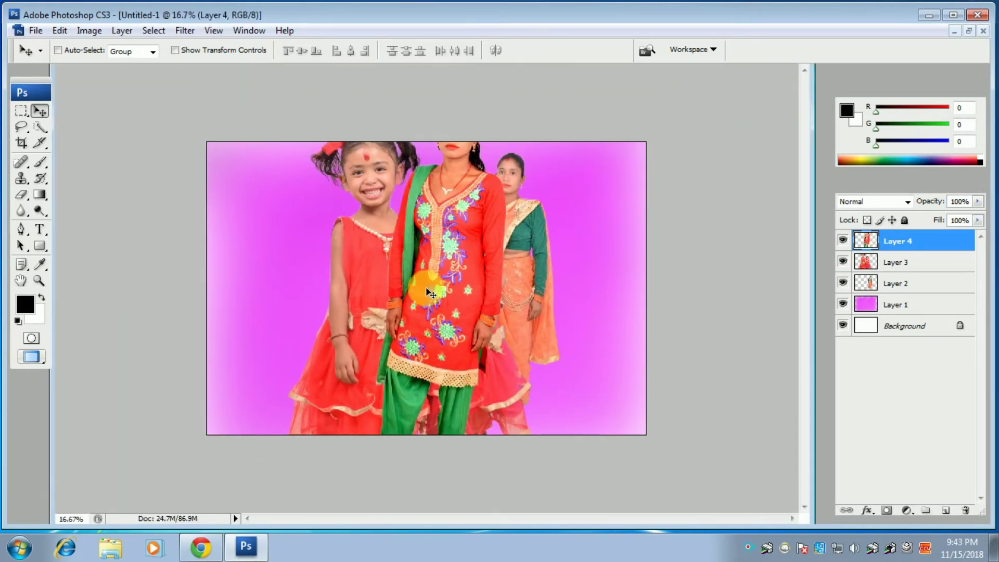
drag(452, 276, 286, 268)
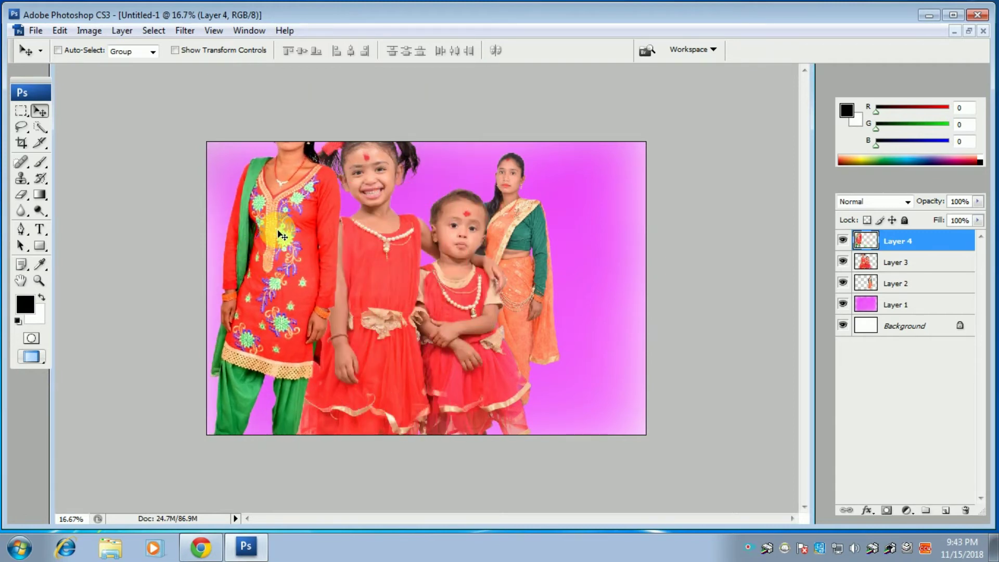
Flip the woman in the red tunic horizontally, scale her to about 73.7%, and fit her full figure at the canvas's left side.
key(ctrl+t)
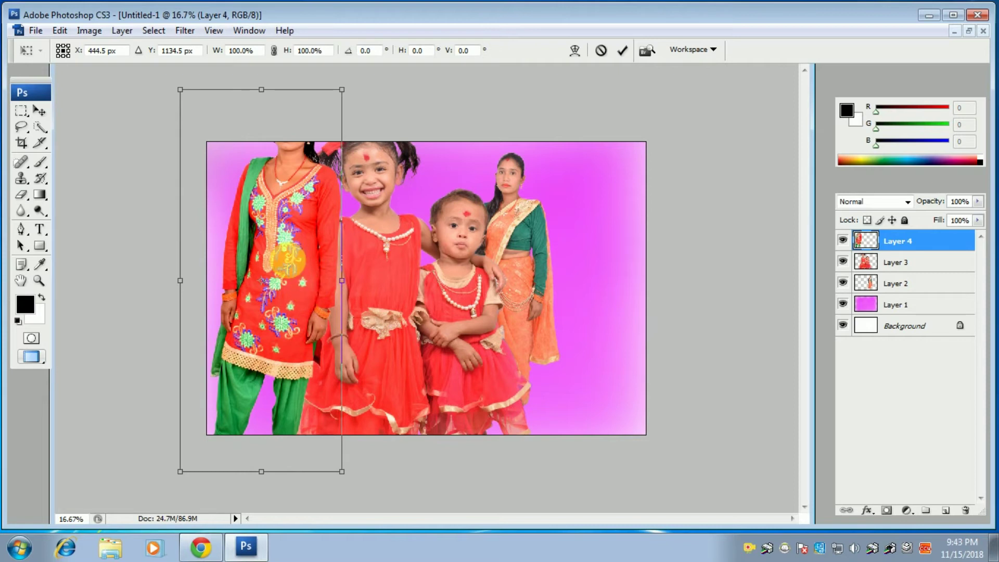
right_click(288, 260)
click(369, 453)
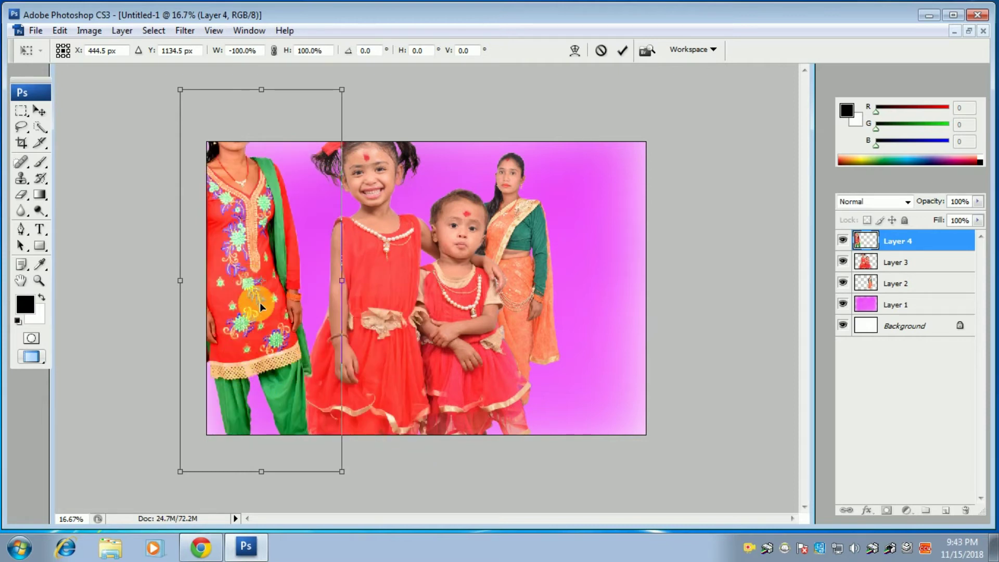
drag(182, 91, 223, 191)
drag(264, 306, 267, 267)
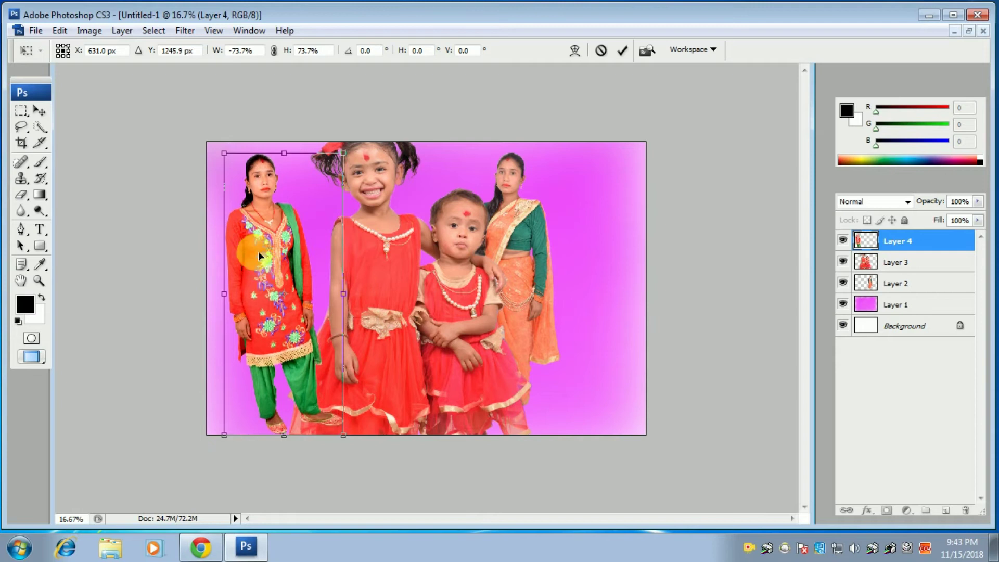
double_click(300, 274)
Enlarge the magenta background on Layer 1 to about 101% so it extends past the canvas's left edge.
right_click(380, 267)
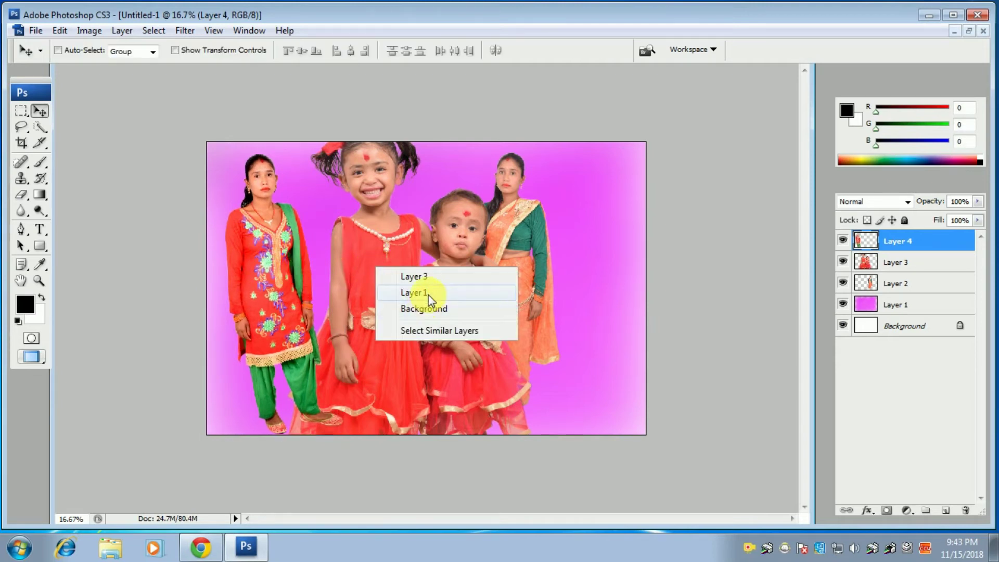
click(428, 293)
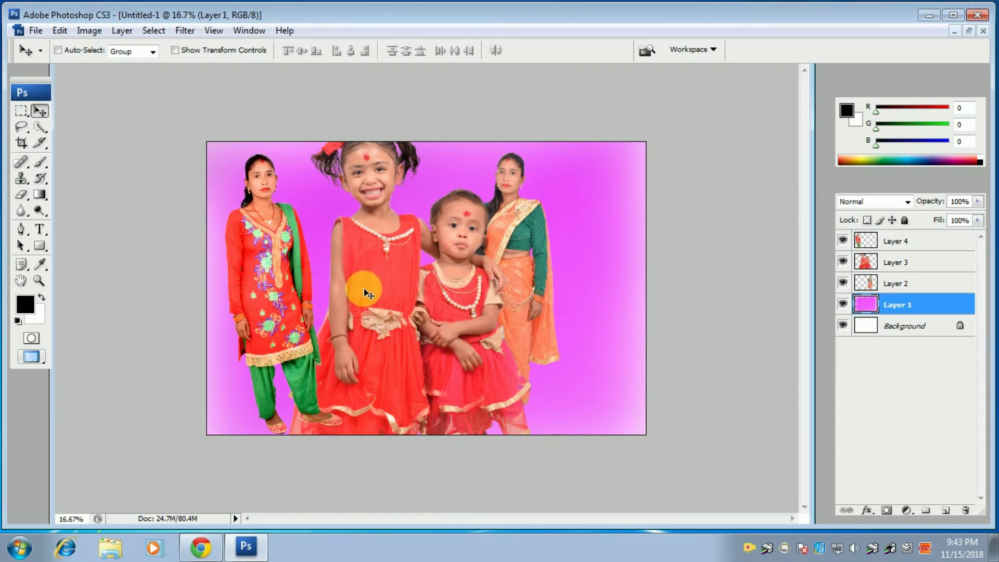
key(ctrl+t)
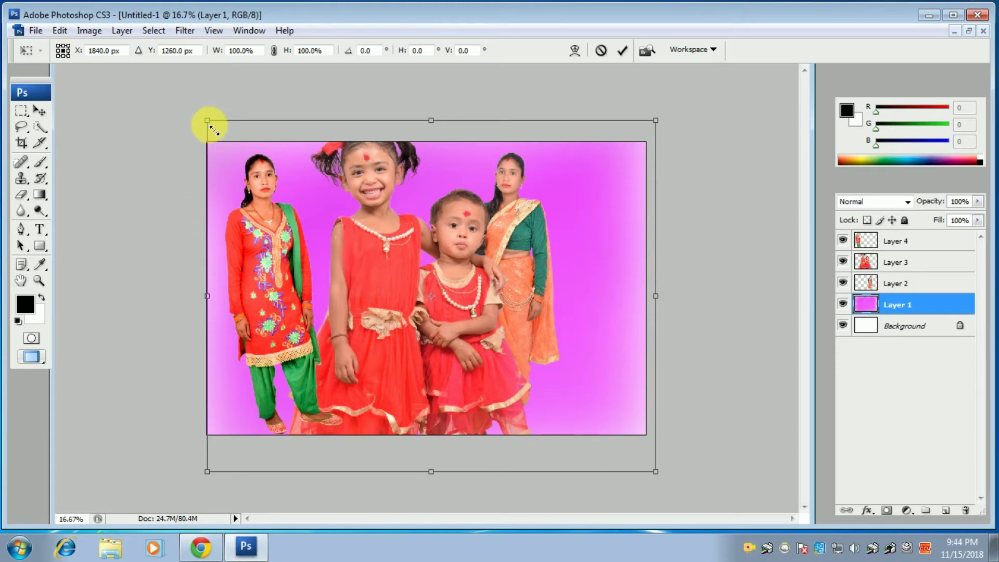
mouse_move(214, 126)
mouse_down()
mouse_move(221, 136)
mouse_move(207, 123)
mouse_up()
right_click(369, 238)
click(400, 250)
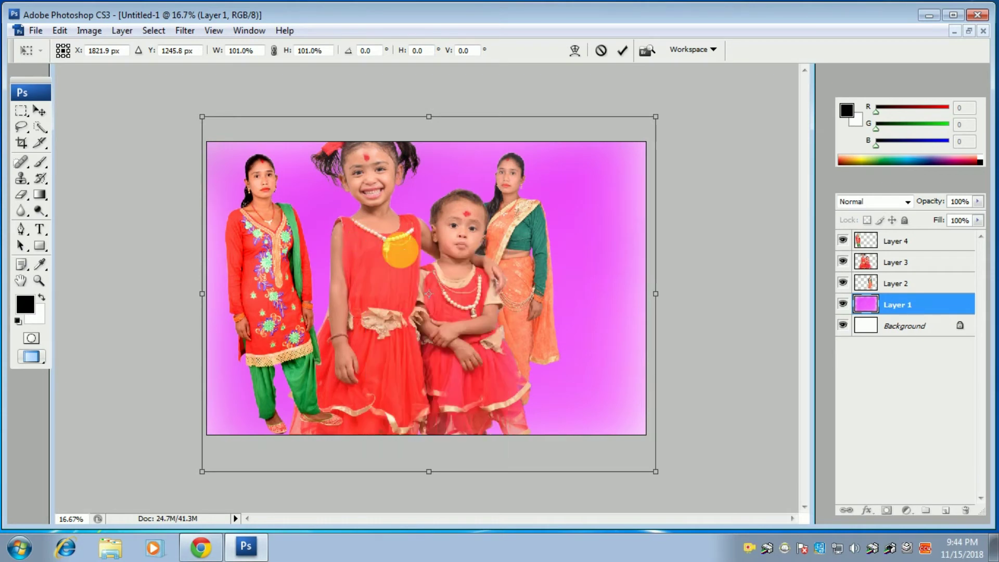
right_click(358, 234)
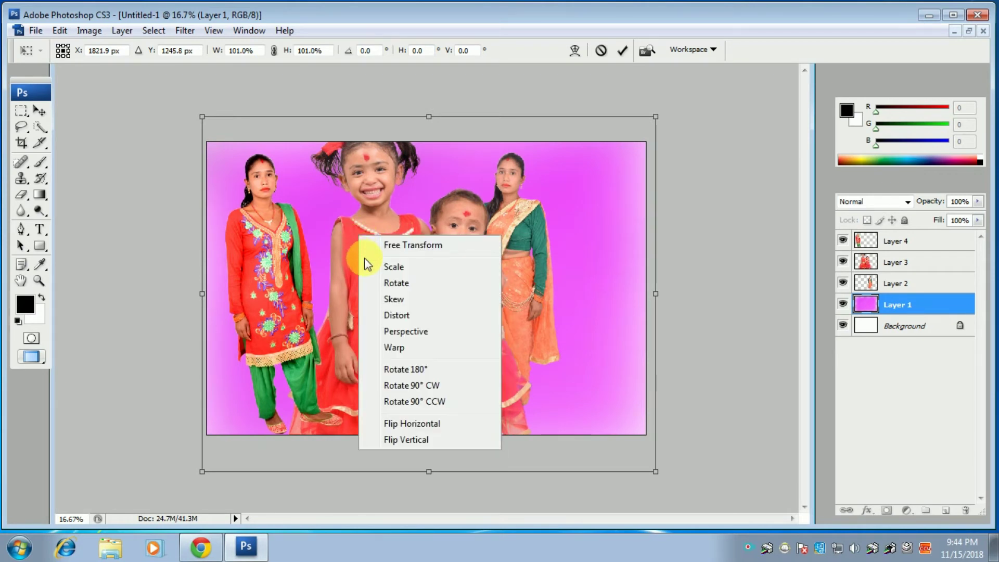
click(590, 211)
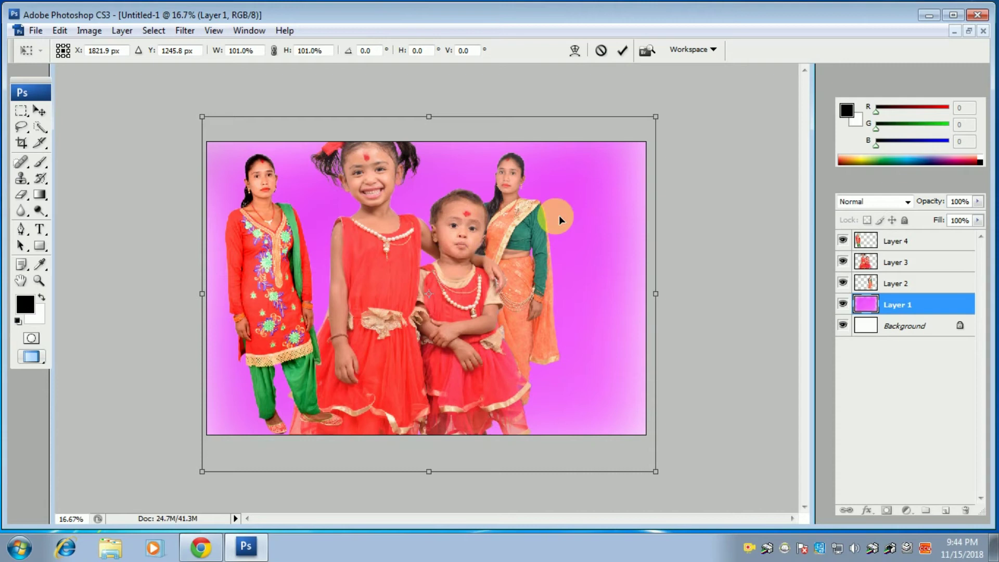
double_click(453, 239)
Scale the two children on Layer 3 to about 83.9% and move them up beside the woman in the red tunic.
right_click(381, 261)
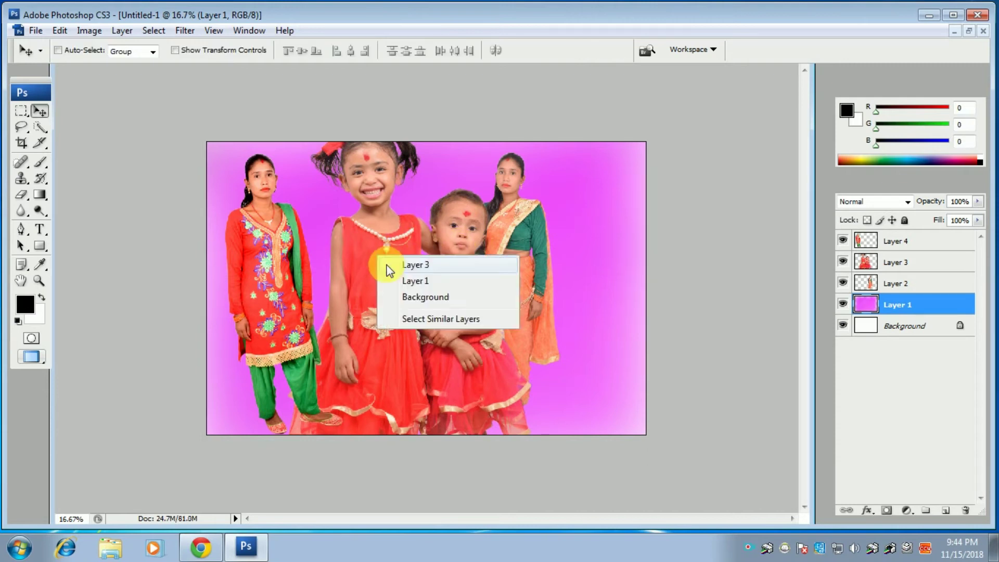
click(411, 263)
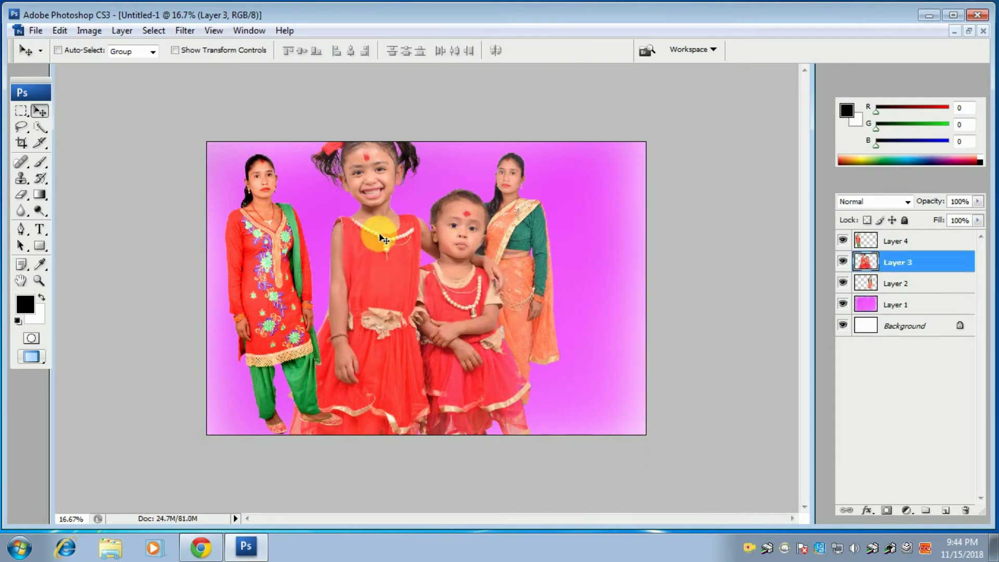
key(ctrl+t)
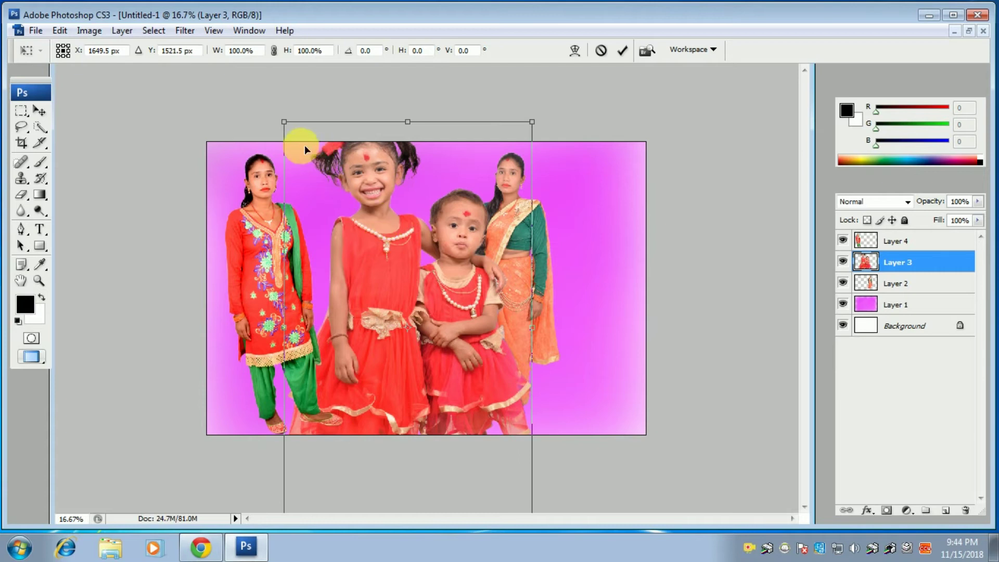
drag(285, 124, 325, 191)
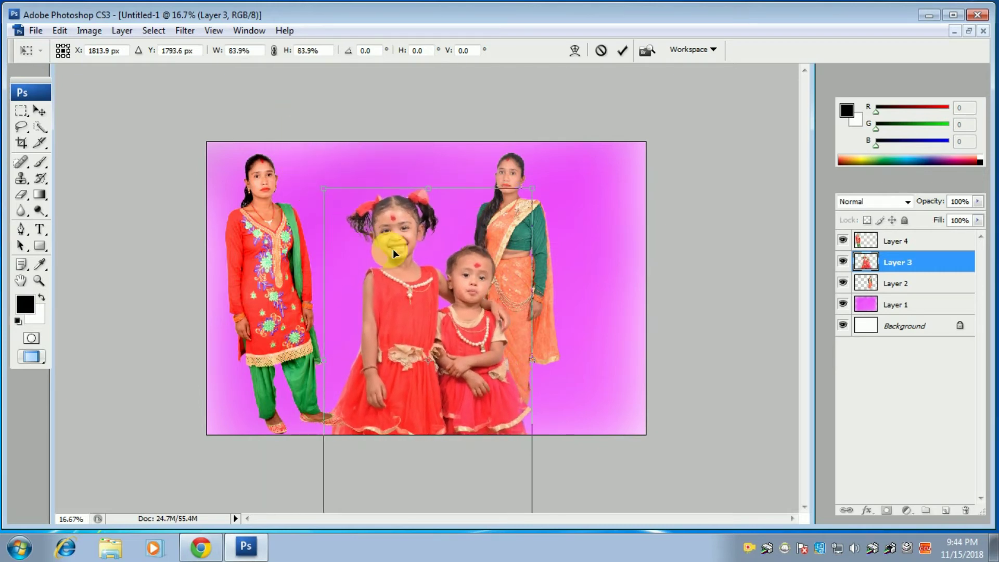
drag(434, 301, 404, 268)
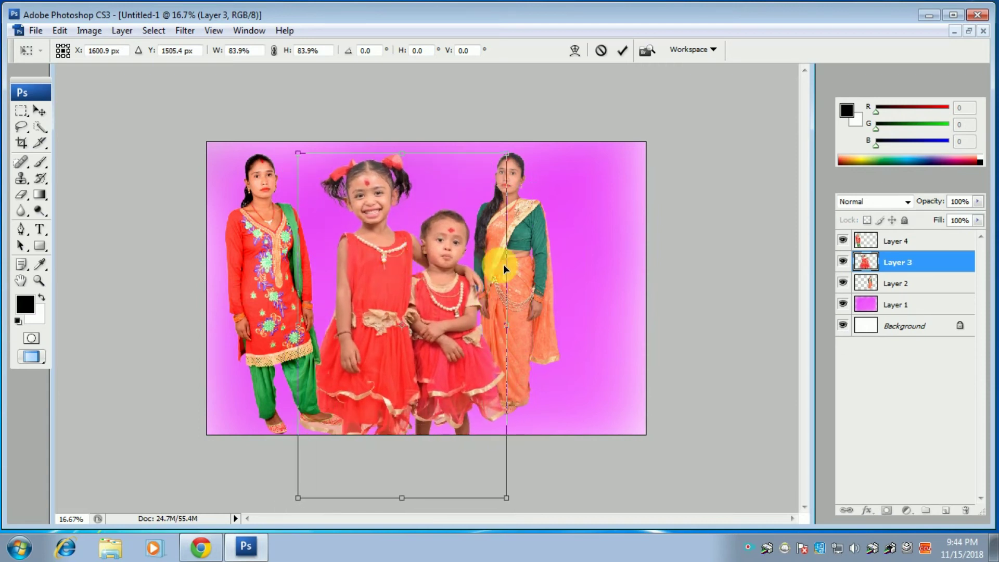
double_click(476, 257)
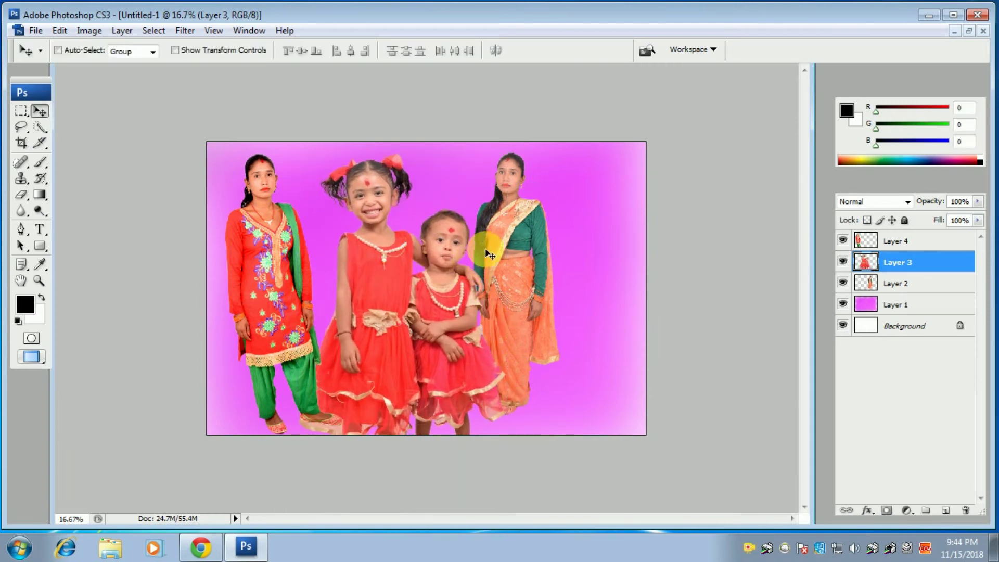
Move the woman in the orange sari on Layer 2 farther right, clear of the children.
right_click(508, 239)
click(533, 246)
drag(510, 250, 556, 262)
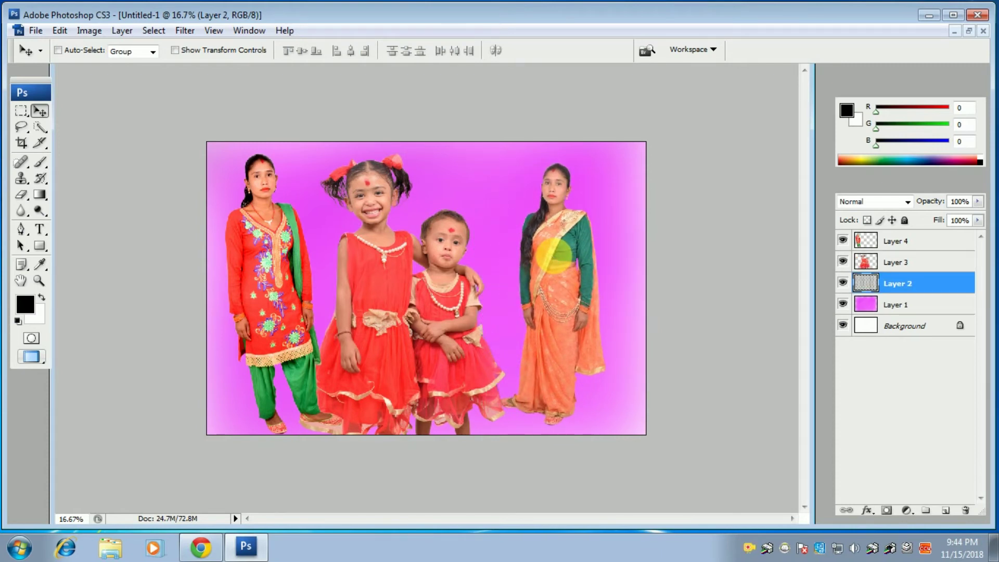
Rotate the woman in the red tunic by about 6.4°, scale her to about 92.9%, and reposition her at the left.
right_click(259, 246)
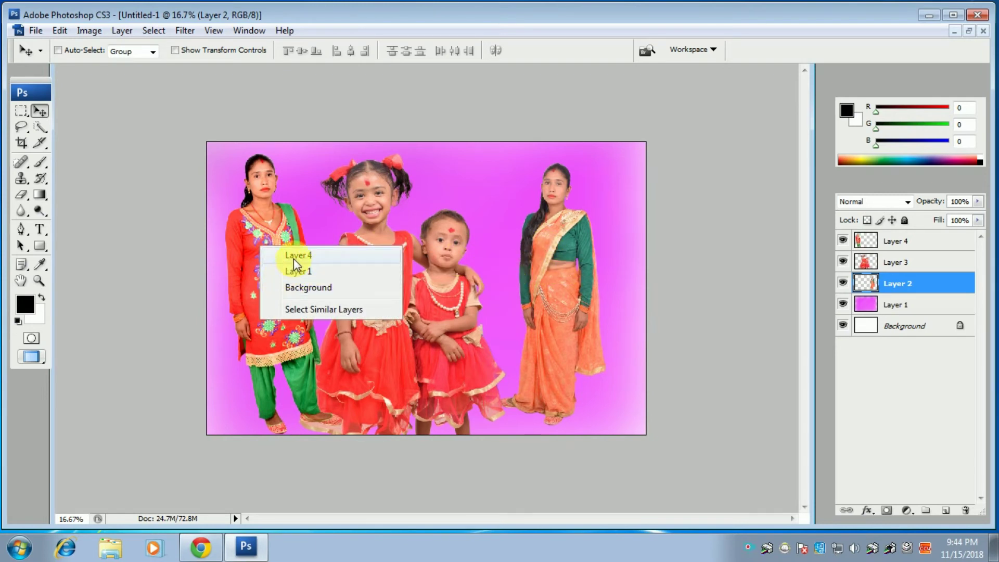
click(268, 230)
right_click(261, 224)
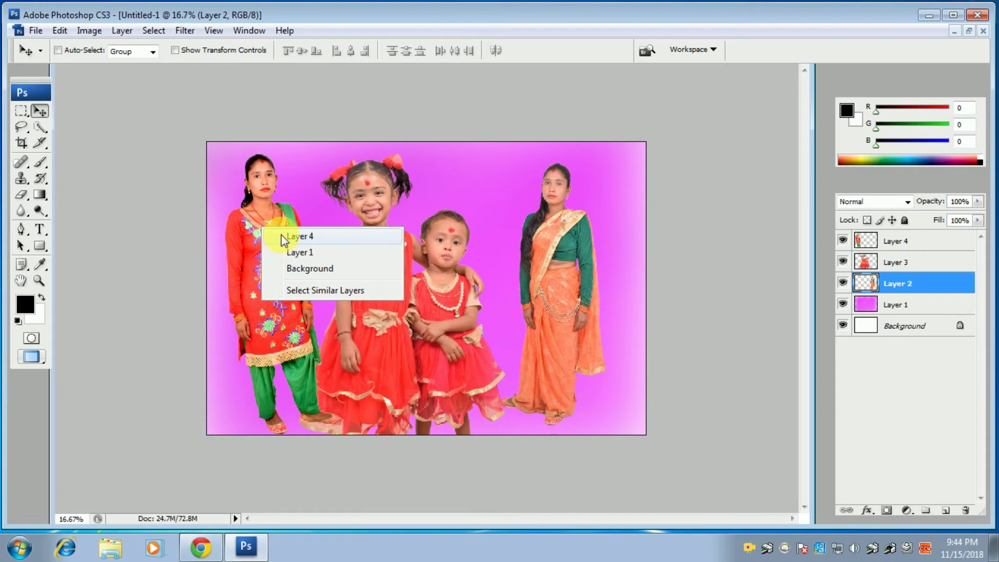
click(281, 234)
key(ctrl+t)
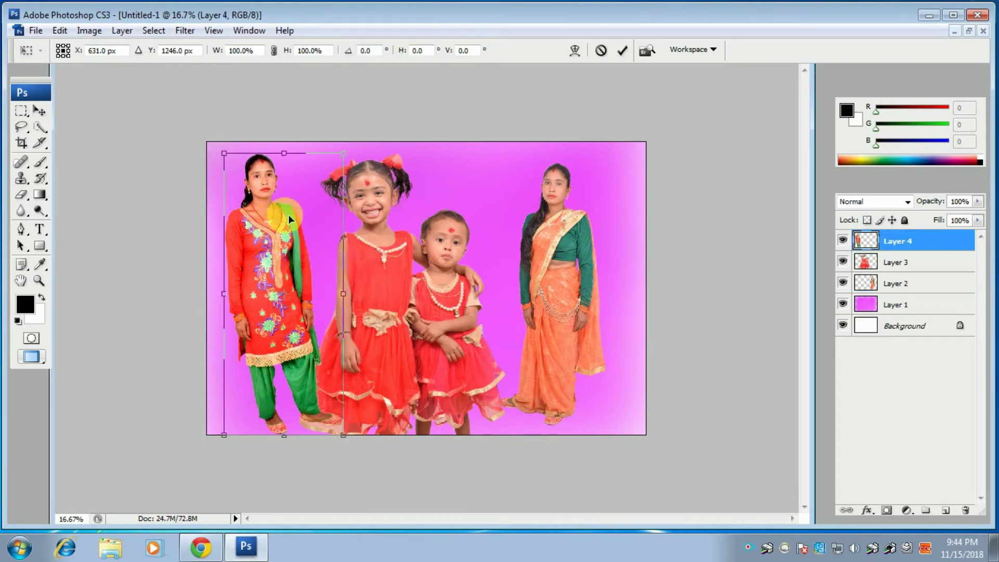
drag(438, 174, 450, 206)
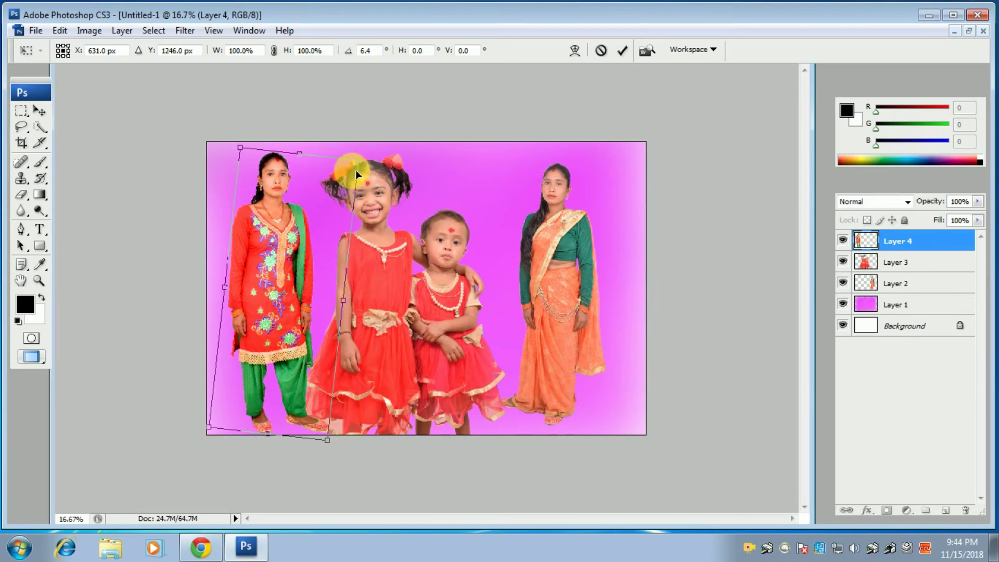
drag(358, 168, 347, 180)
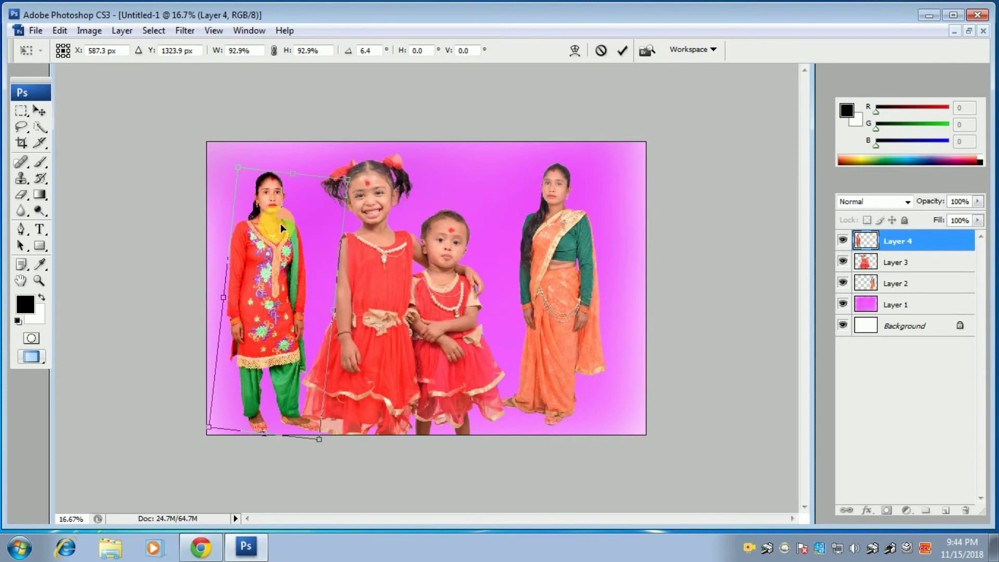
drag(265, 250, 279, 230)
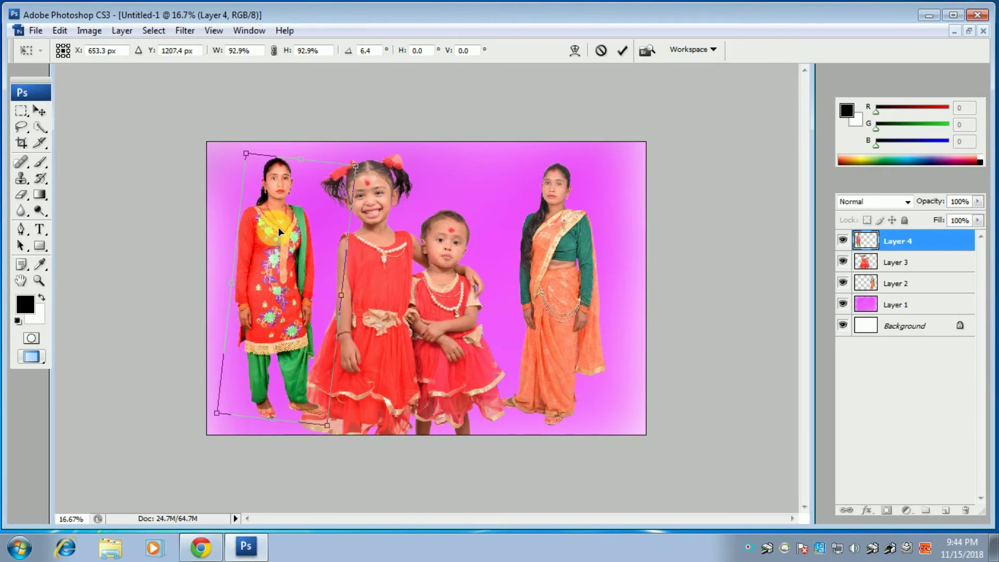
key(Return)
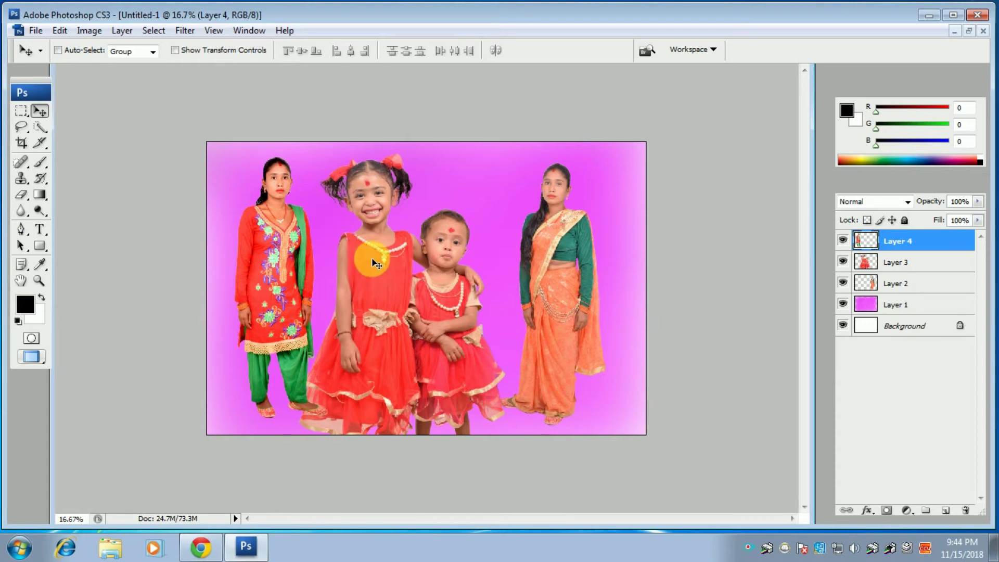
Move the two children on Layer 3 slightly down and right, centring them between the two women.
drag(382, 252, 406, 279)
right_click(387, 260)
click(403, 263)
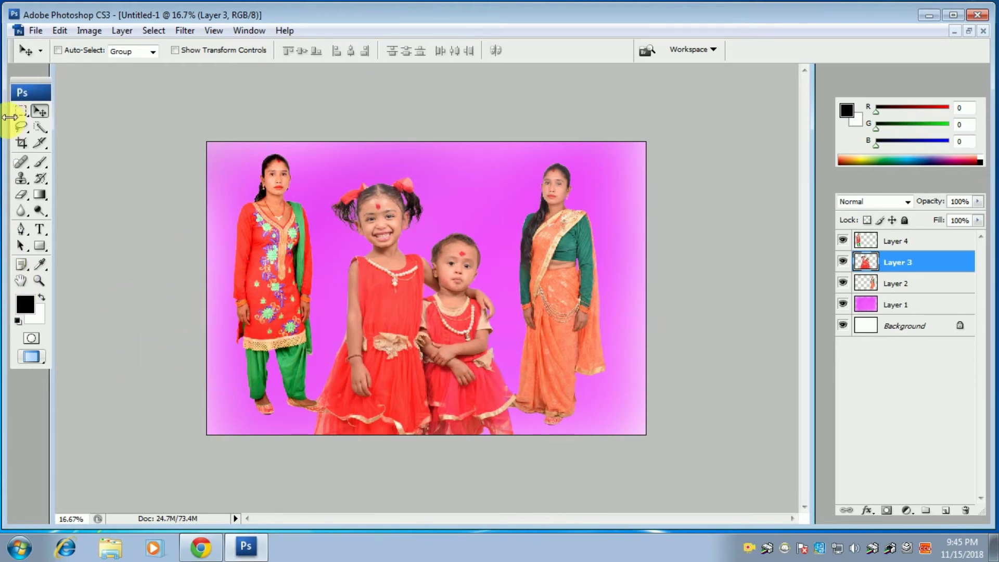
Add a Hide All layer mask to the children's layer, Layer 3.
click(121, 32)
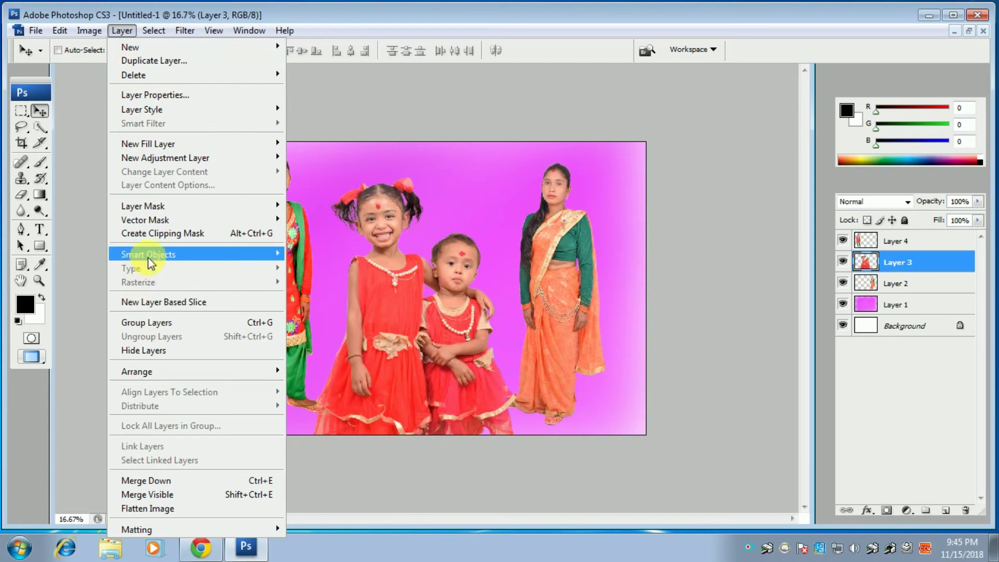
mouse_move(156, 206)
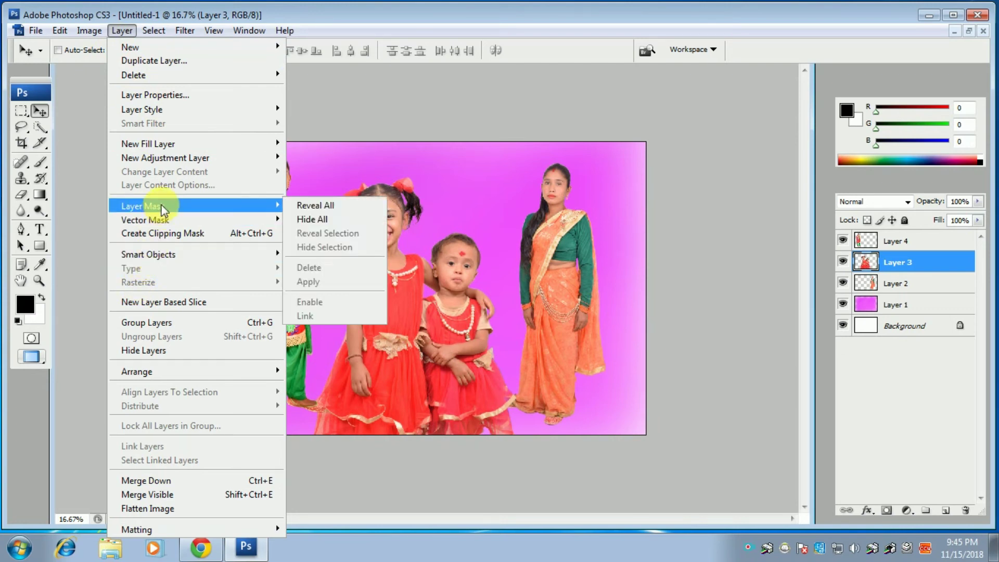
click(319, 225)
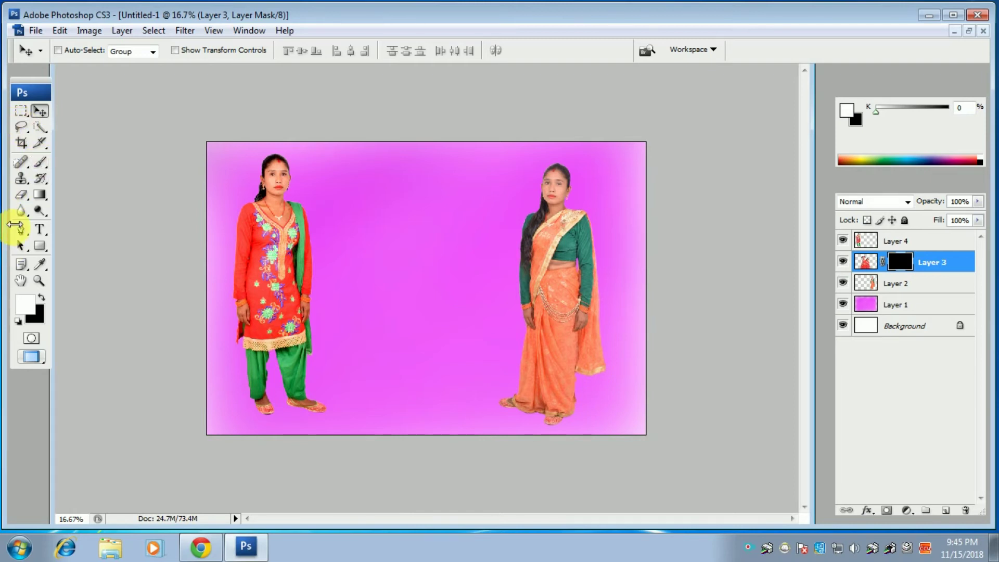
Set up the Brush tool with a soft 300 px tip at 0% hardness for painting on the mask.
click(39, 164)
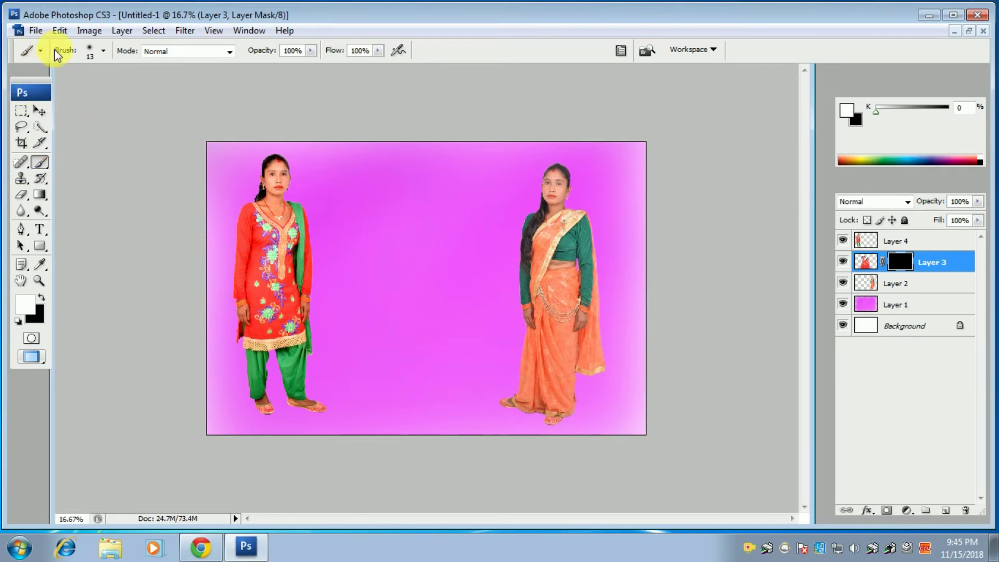
click(86, 50)
click(87, 91)
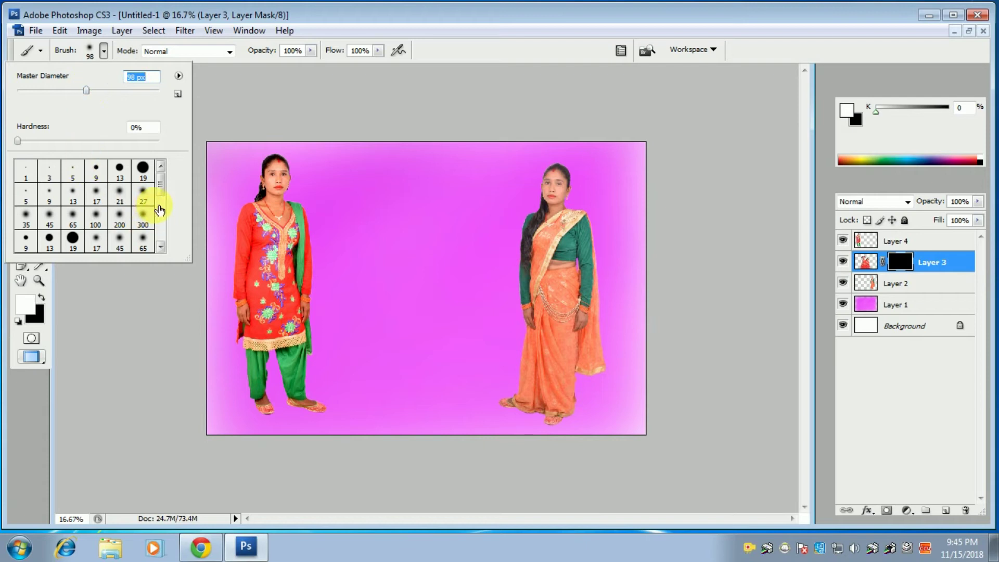
click(237, 112)
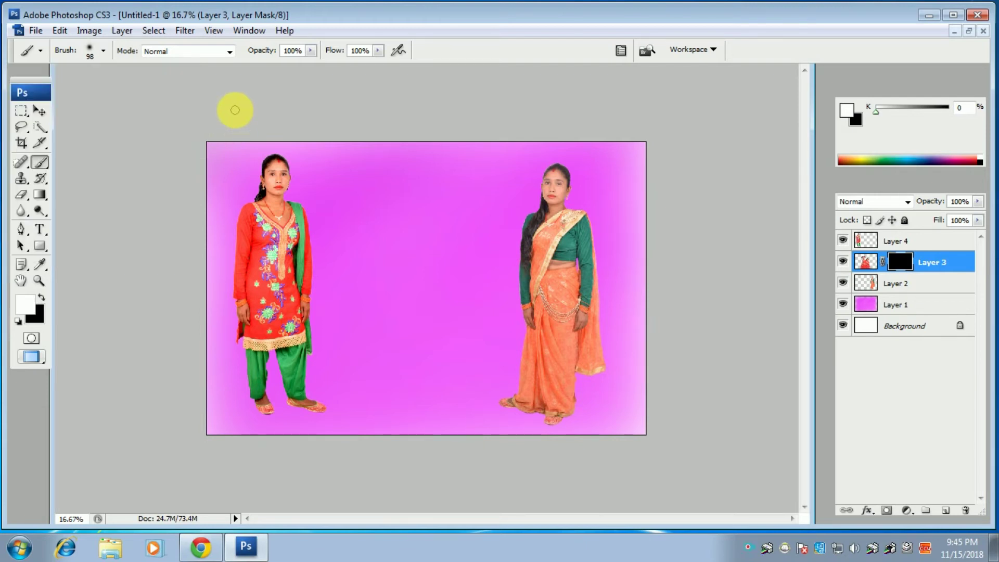
key(bracketright)
key(bracketright)
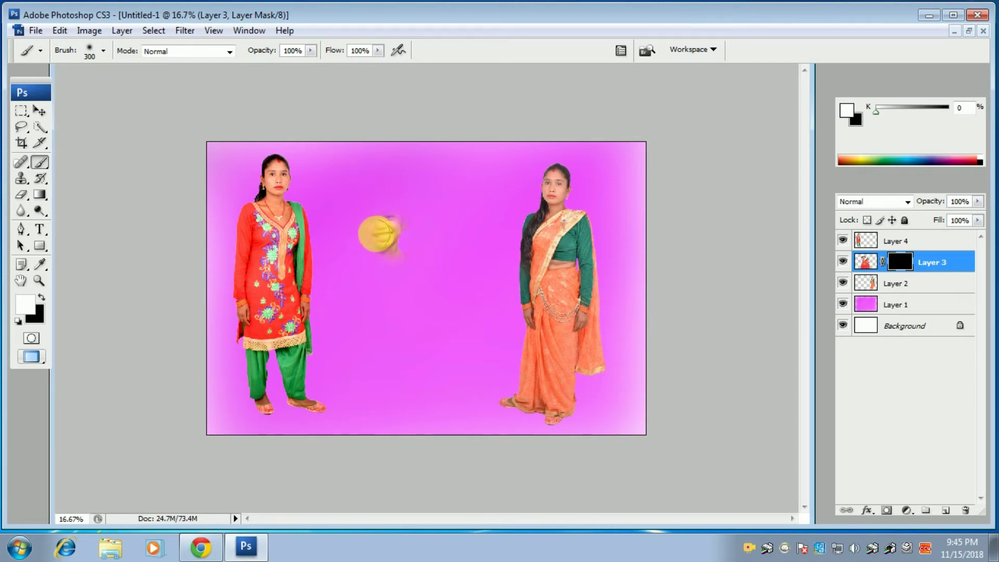
Paint white on Layer 3's mask to reveal the children's heads and upper bodies with a soft lower edge.
mouse_move(380, 230)
mouse_down()
mouse_move(384, 217)
mouse_move(405, 232)
mouse_move(411, 258)
mouse_move(452, 255)
mouse_move(456, 286)
mouse_move(369, 250)
mouse_move(352, 267)
mouse_move(377, 299)
mouse_move(448, 305)
mouse_move(470, 281)
mouse_move(469, 230)
mouse_move(428, 187)
mouse_move(377, 180)
mouse_move(423, 183)
mouse_move(456, 203)
mouse_move(471, 240)
mouse_up()
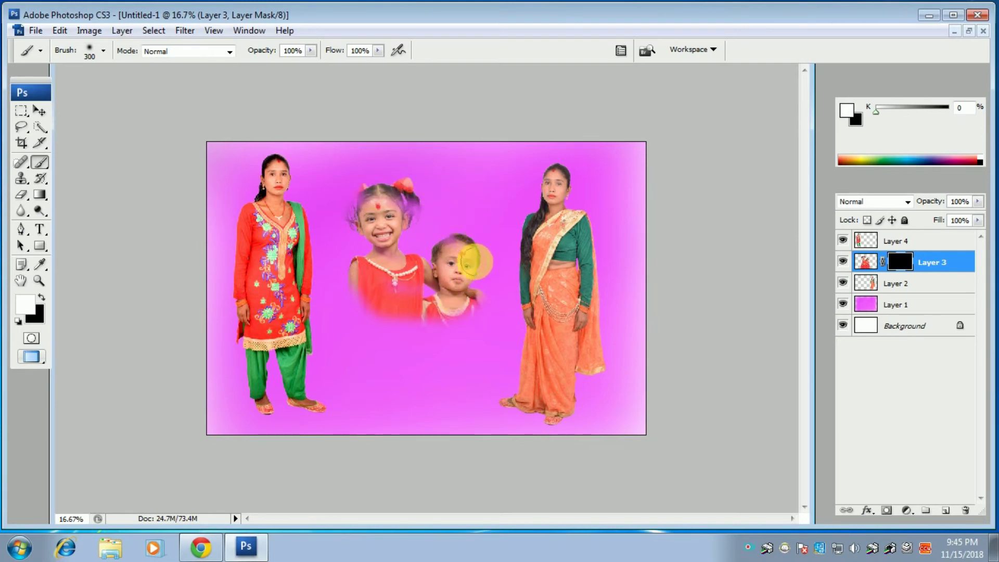
mouse_move(475, 309)
mouse_down()
mouse_move(355, 298)
mouse_move(337, 247)
mouse_move(359, 173)
mouse_move(410, 174)
mouse_move(452, 195)
mouse_move(465, 222)
mouse_move(440, 223)
mouse_move(432, 244)
mouse_up()
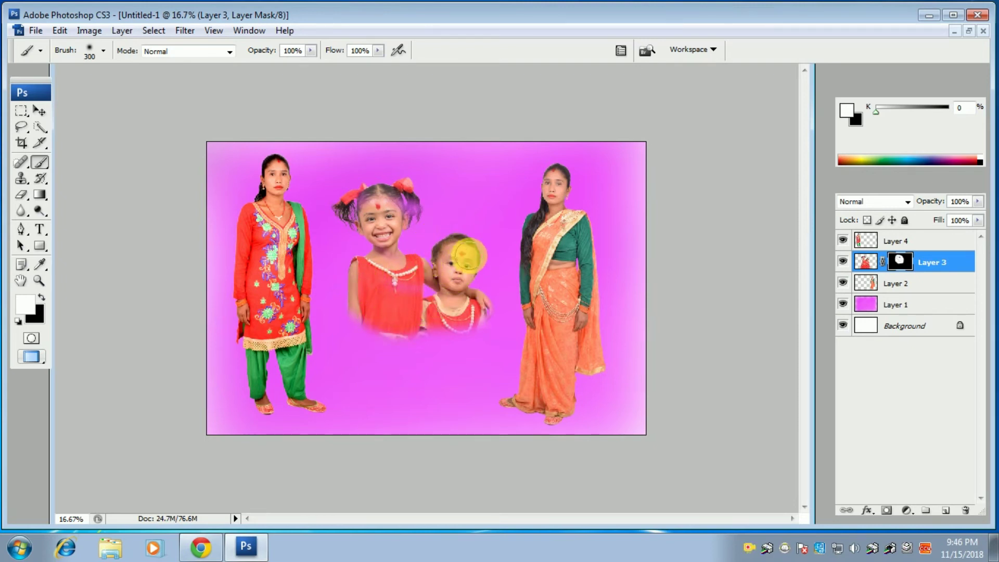
mouse_move(471, 326)
mouse_down()
mouse_move(415, 326)
mouse_move(453, 328)
mouse_move(416, 317)
mouse_up()
mouse_move(401, 234)
mouse_down()
mouse_move(401, 197)
mouse_move(412, 199)
mouse_move(414, 220)
mouse_move(388, 200)
mouse_move(360, 206)
mouse_move(352, 225)
mouse_up()
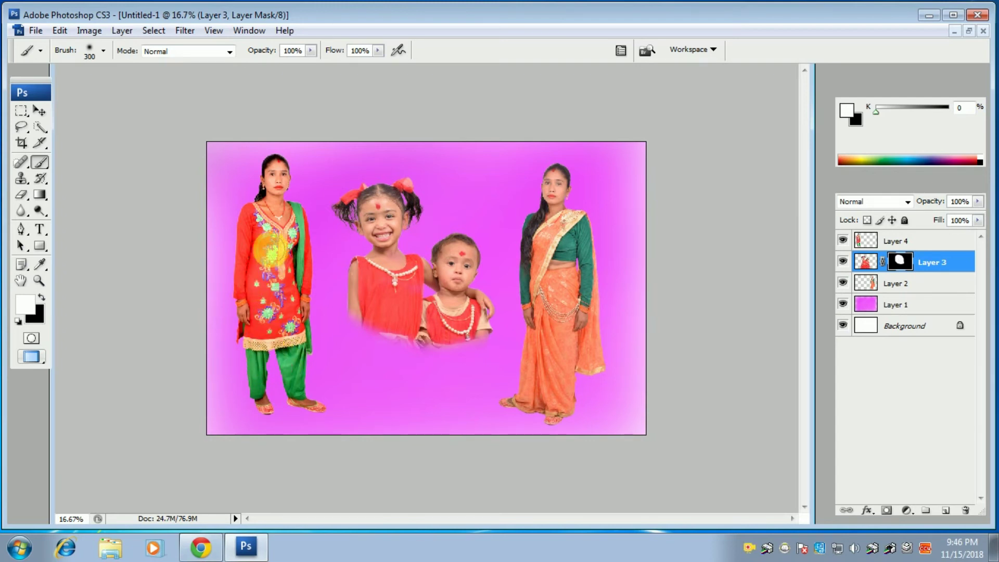
click(42, 114)
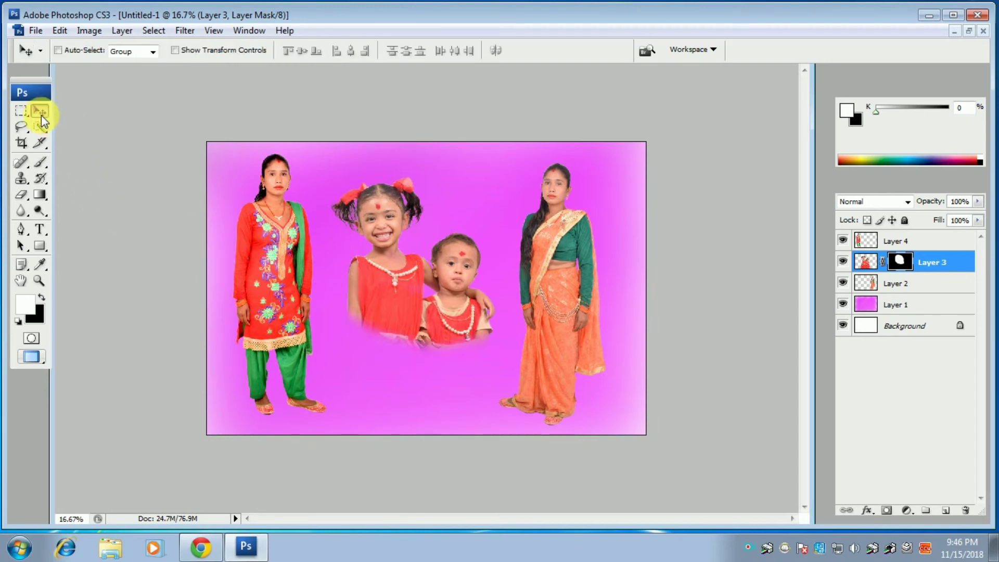
Rotate the woman in the red dress on Layer 4 by 1.0° and move her down and right toward the children.
right_click(253, 225)
click(268, 231)
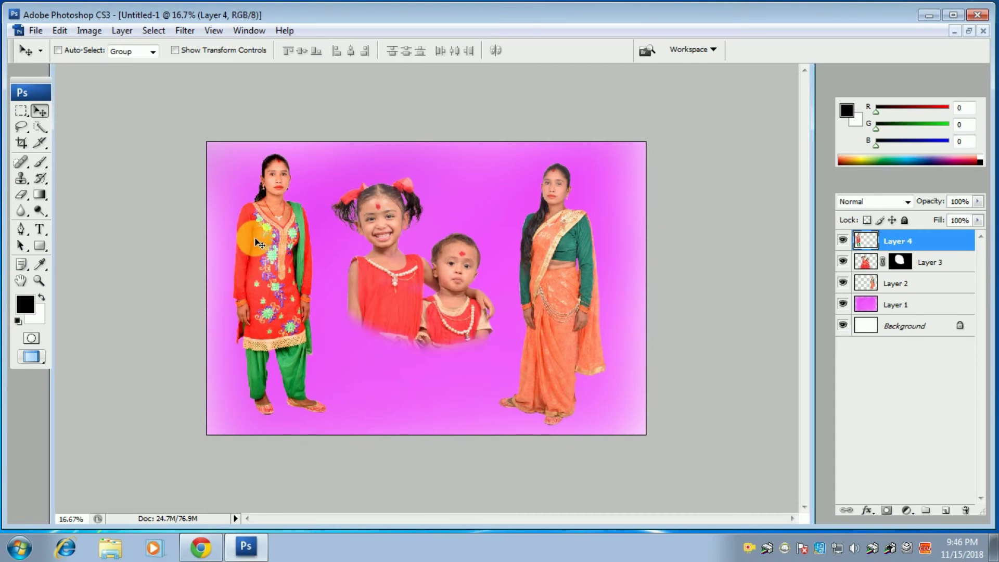
key(ctrl+t)
mouse_move(345, 172)
mouse_down()
mouse_move(346, 182)
mouse_move(345, 167)
mouse_up()
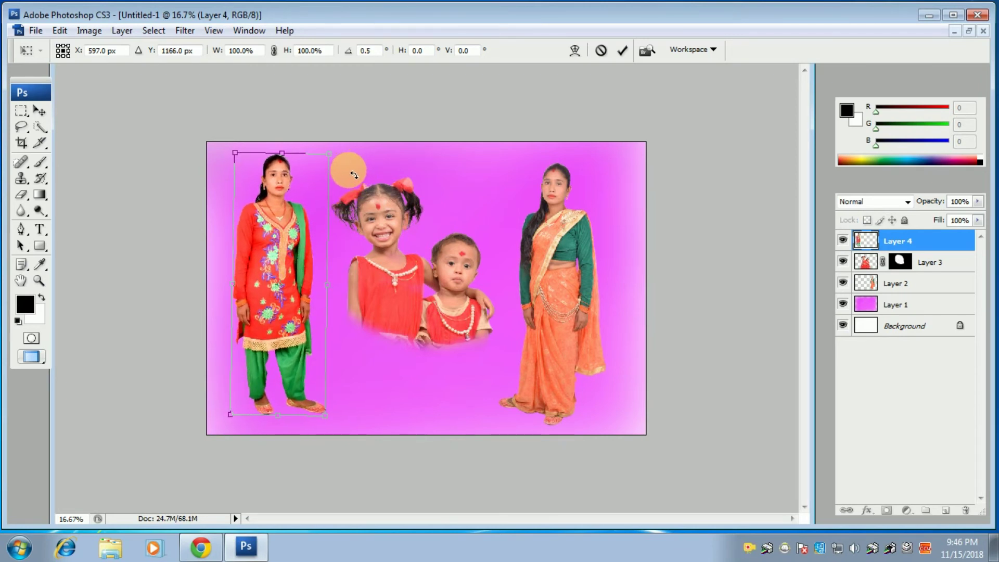
drag(266, 237, 283, 248)
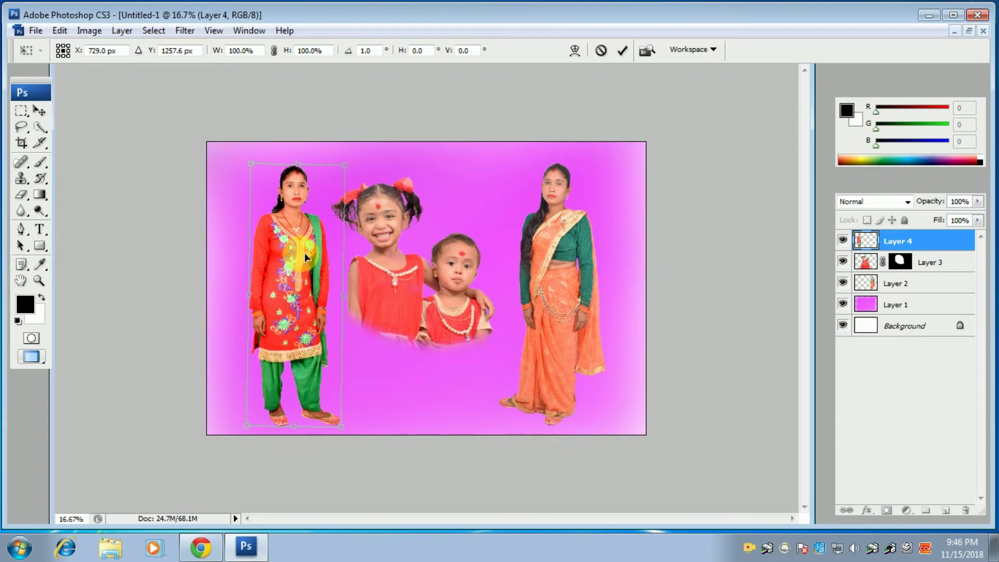
key(Return)
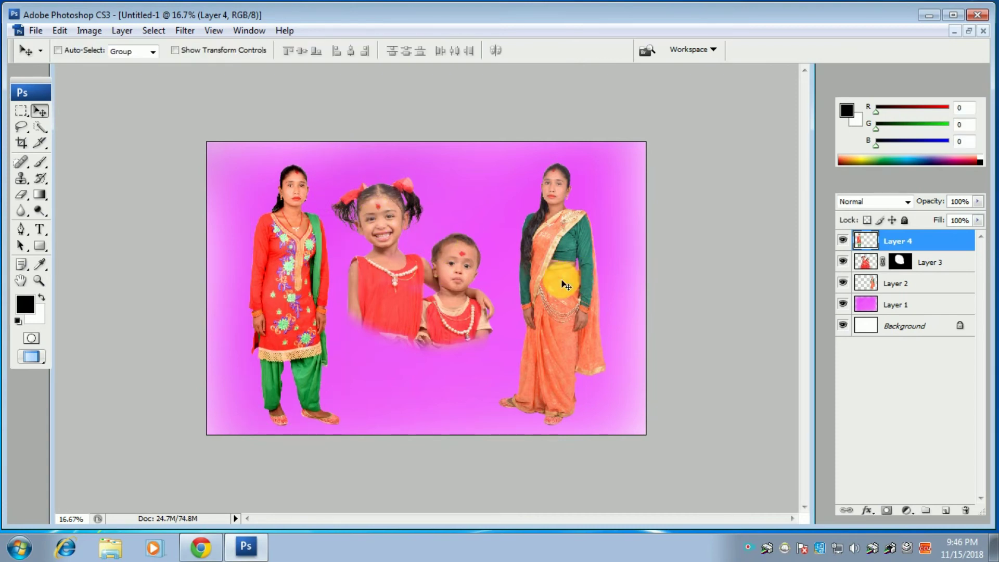
Rotate the sari-clad woman on Layer 2 by about -2.8° and move her left and slightly up, closer to the children.
right_click(565, 274)
click(593, 278)
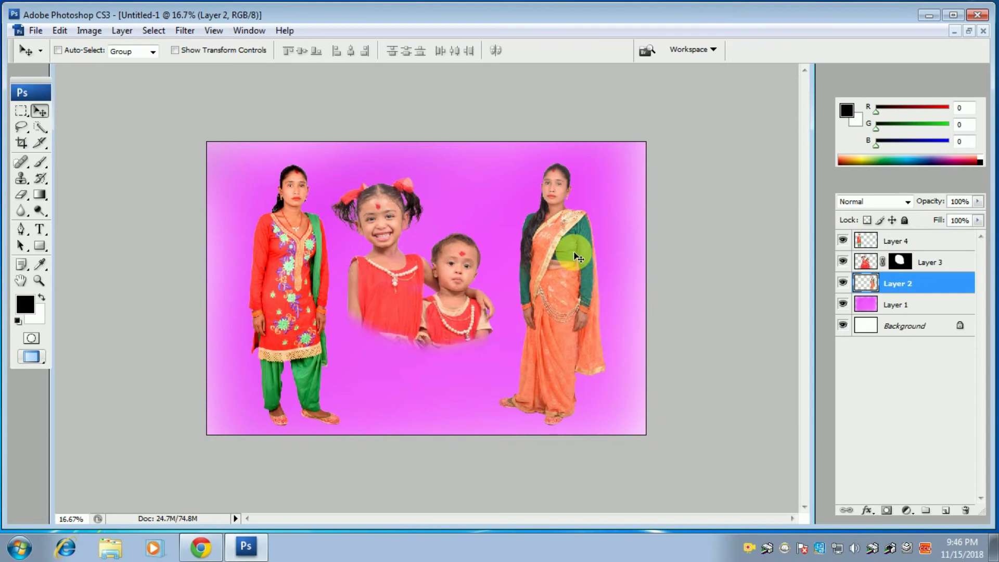
key(ctrl+t)
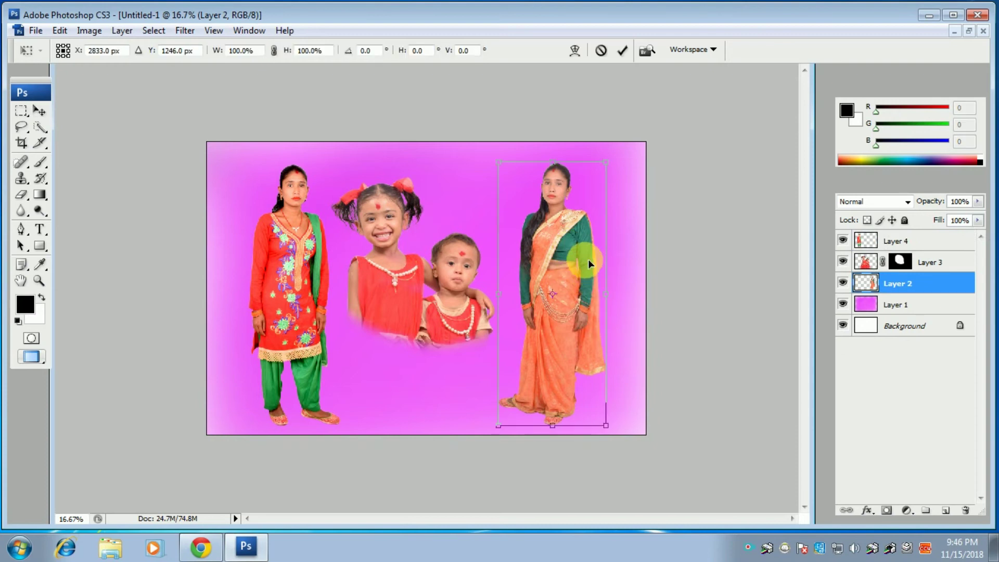
drag(632, 236, 541, 266)
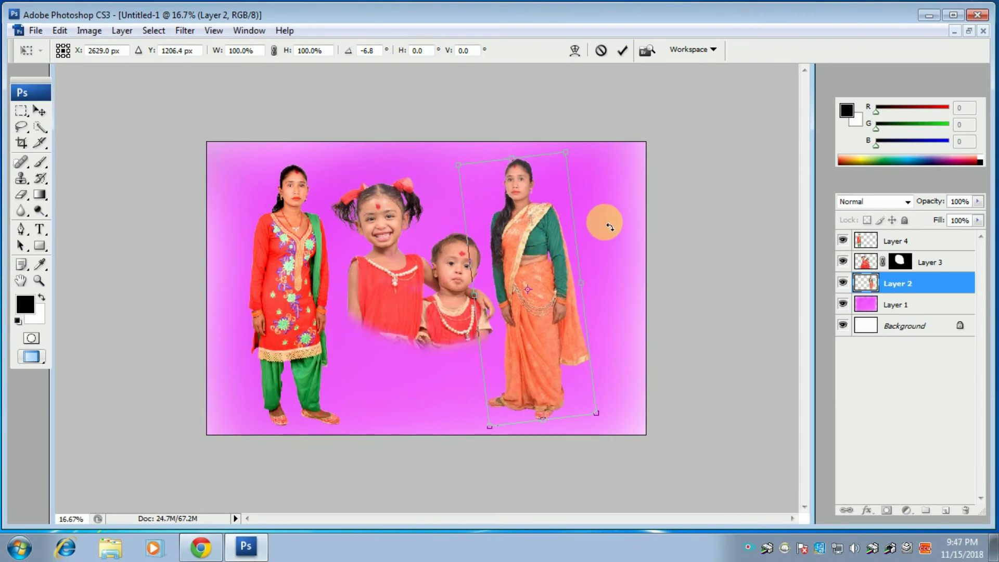
drag(610, 228, 609, 243)
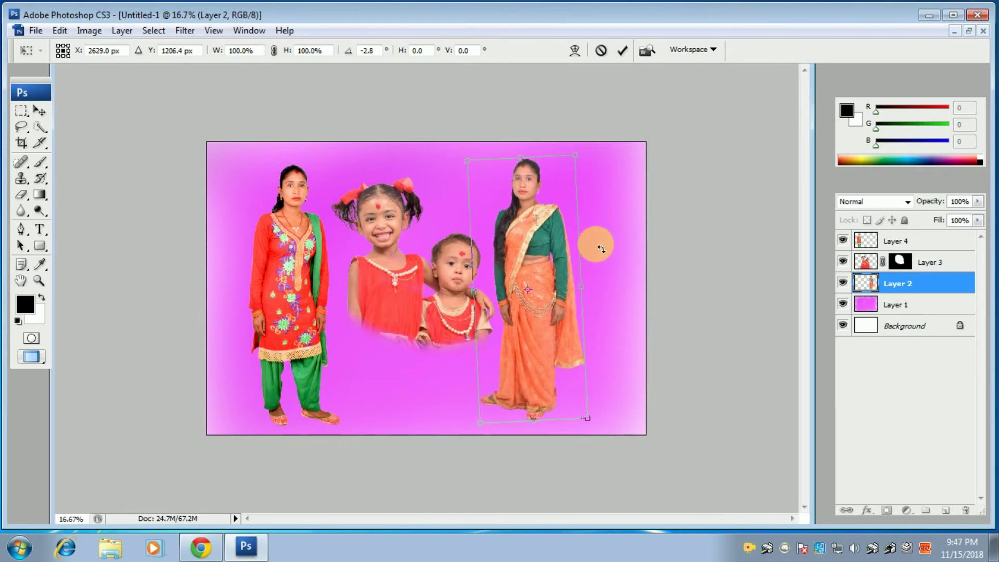
key(Return)
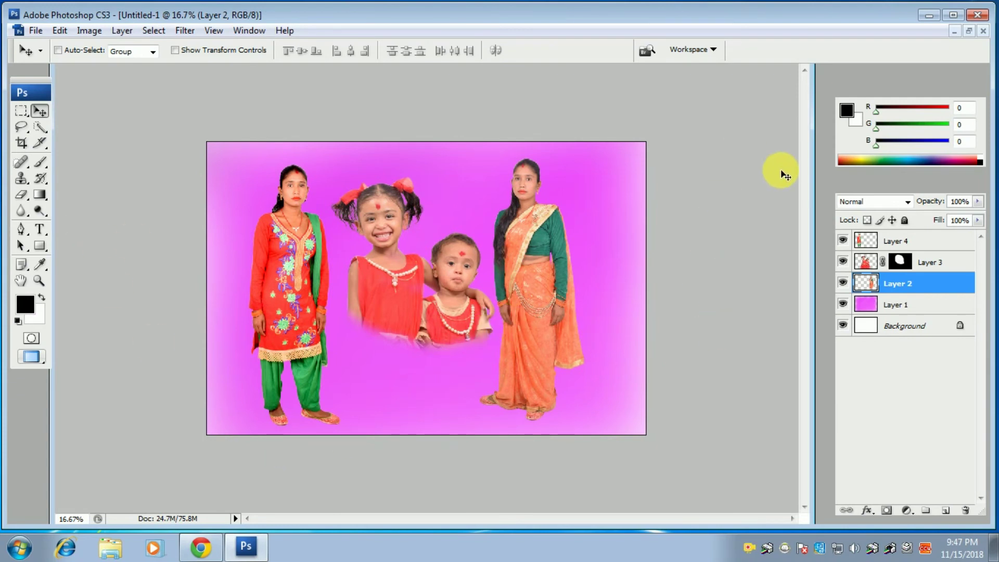
Float the layout's window and open the daisy-and-grass file pp55 from the sceen folder on drive D, filtering for Photoshop files.
click(969, 31)
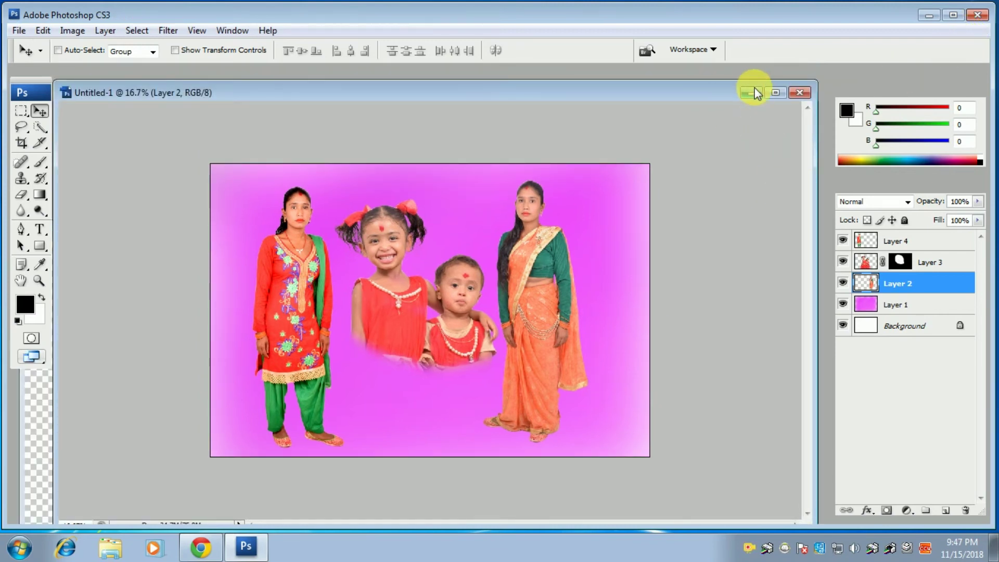
drag(719, 91, 600, 81)
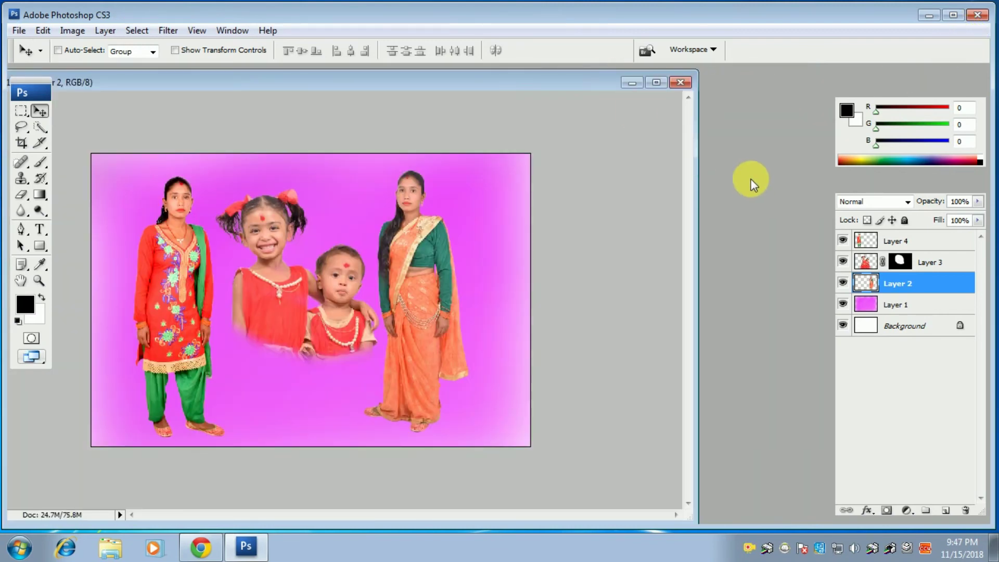
double_click(755, 153)
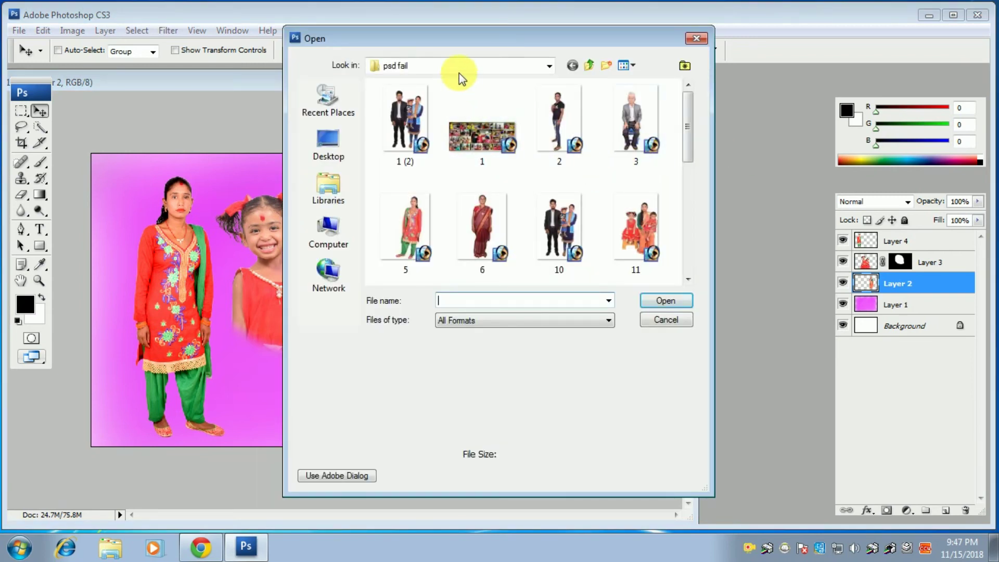
click(459, 72)
click(431, 163)
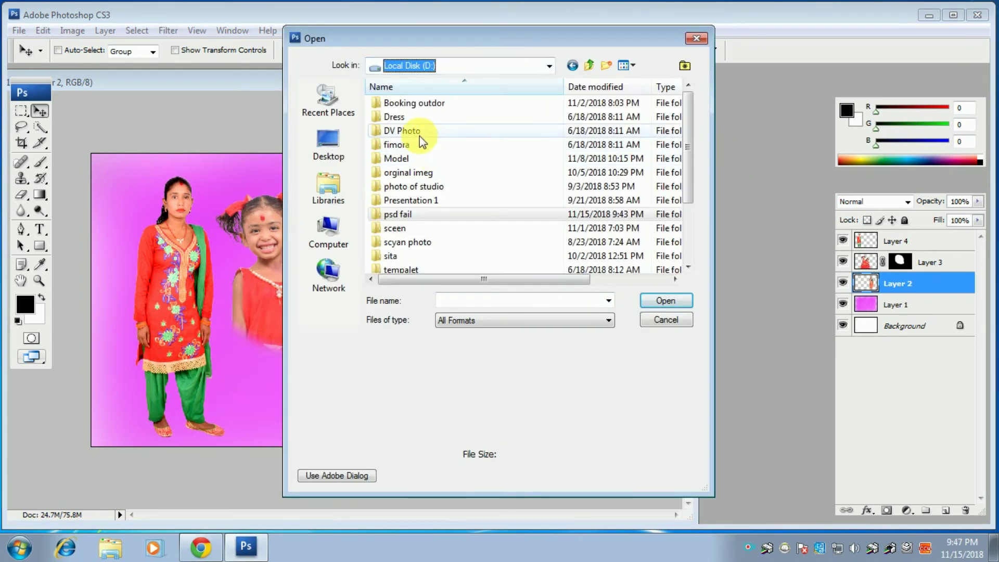
double_click(400, 229)
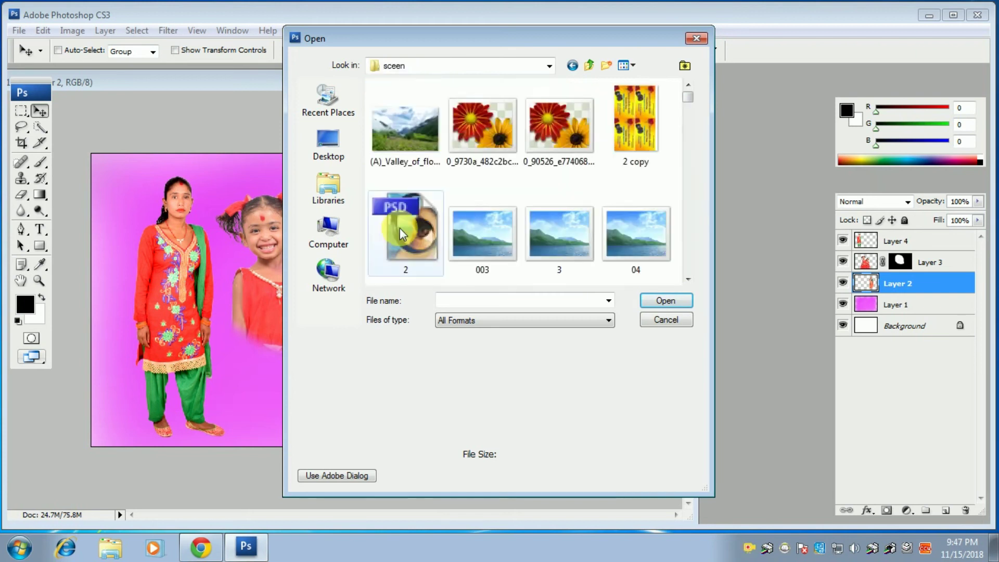
scroll(690, 108, down, 2)
drag(689, 109, 697, 275)
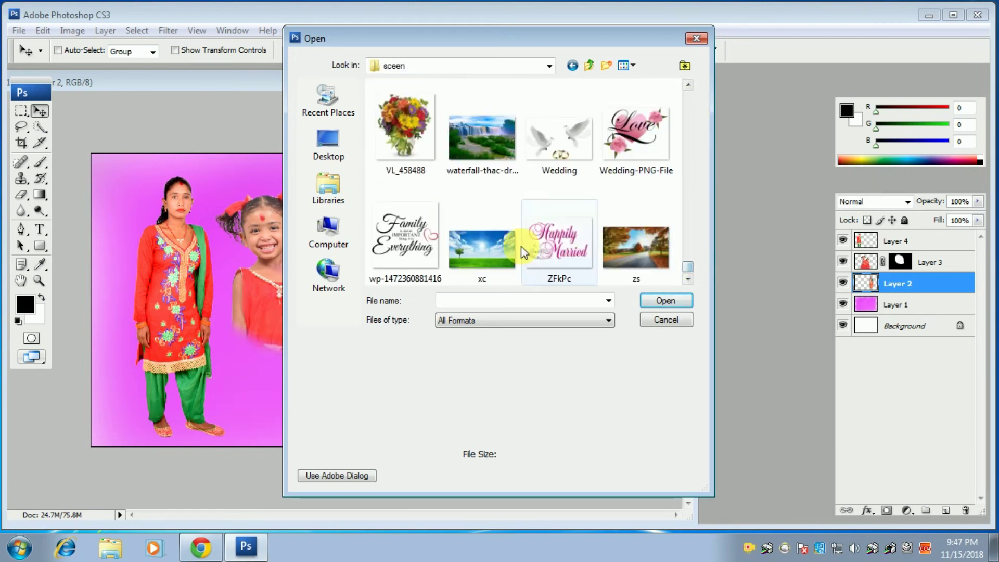
click(506, 323)
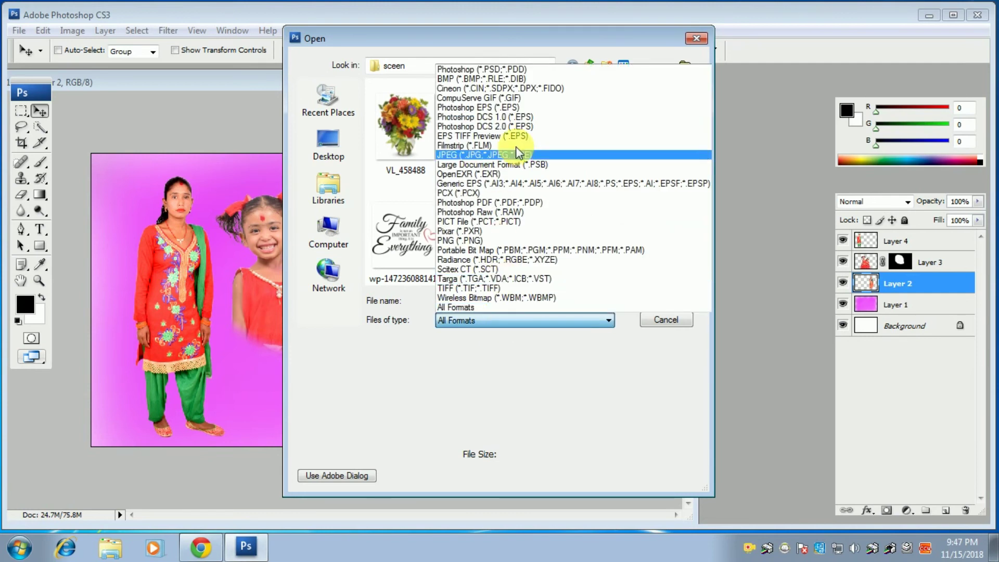
click(531, 75)
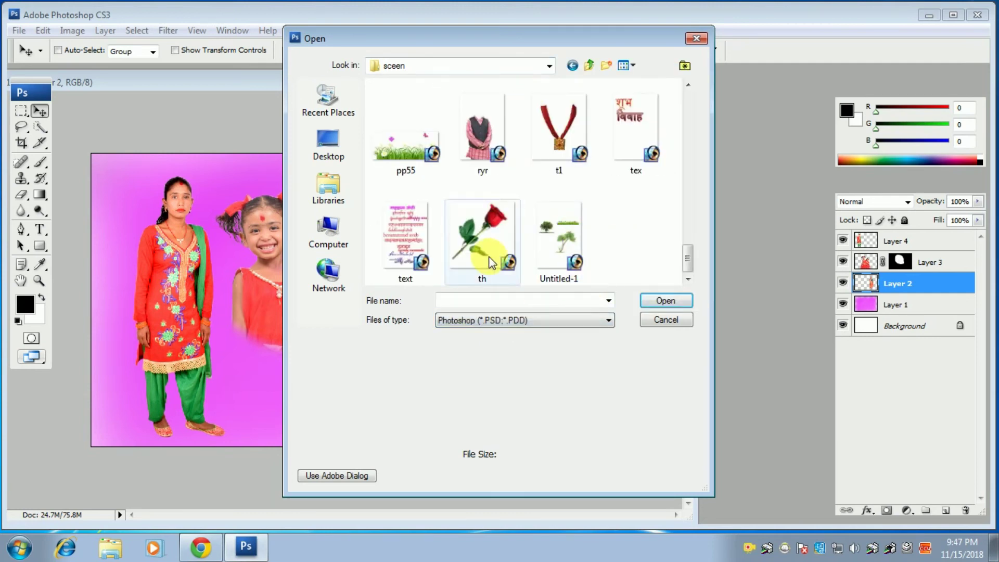
double_click(399, 150)
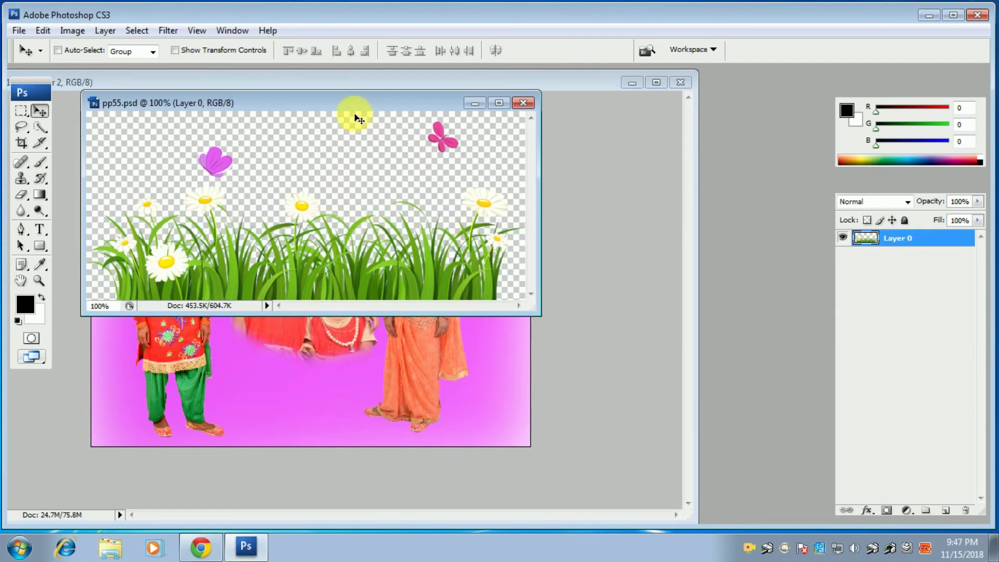
Copy the daisy grass from pp55.psd into the layout, enlarge it to about 496%, and stretch it wider along the lower edge.
drag(346, 105, 579, 145)
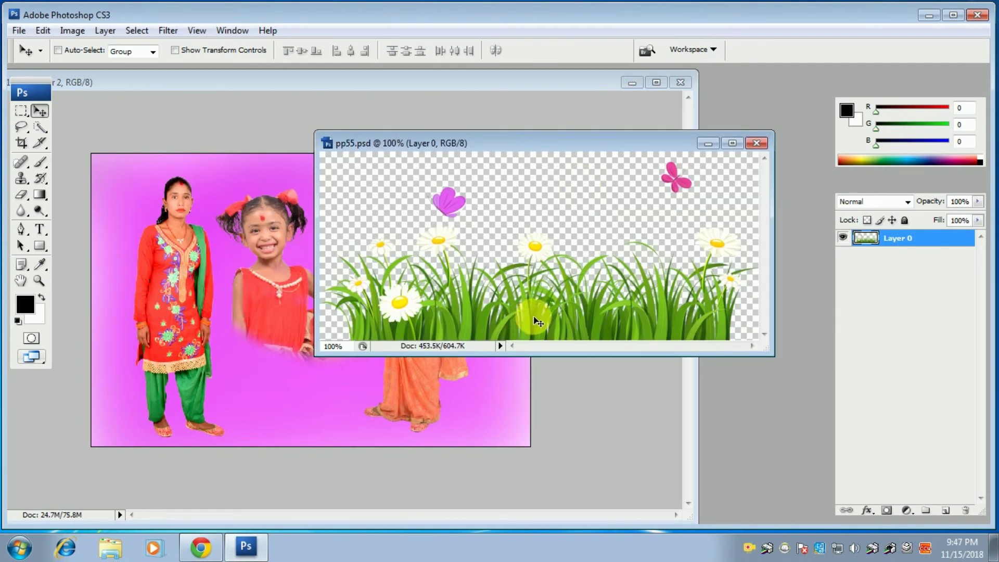
drag(326, 432, 294, 417)
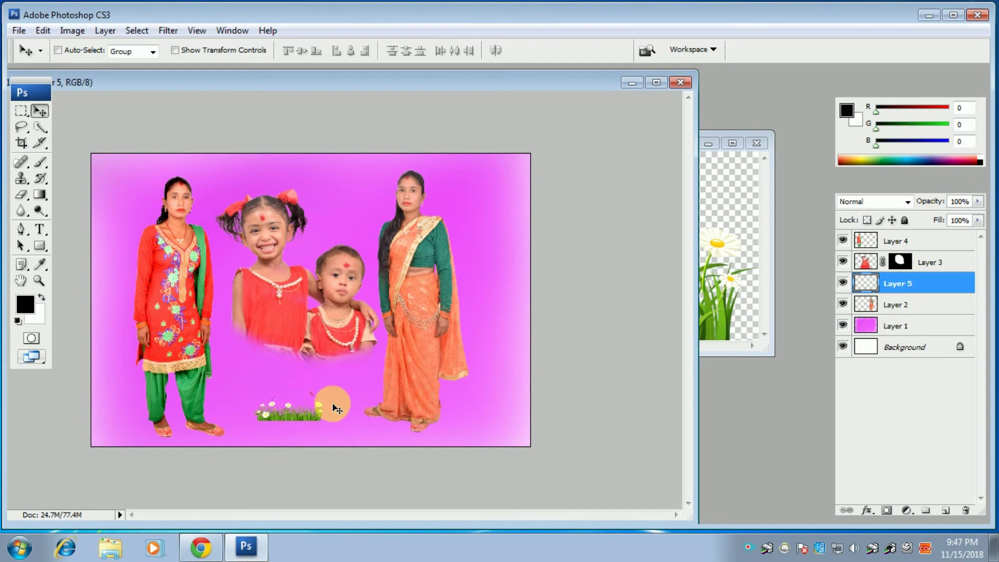
key(ctrl+t)
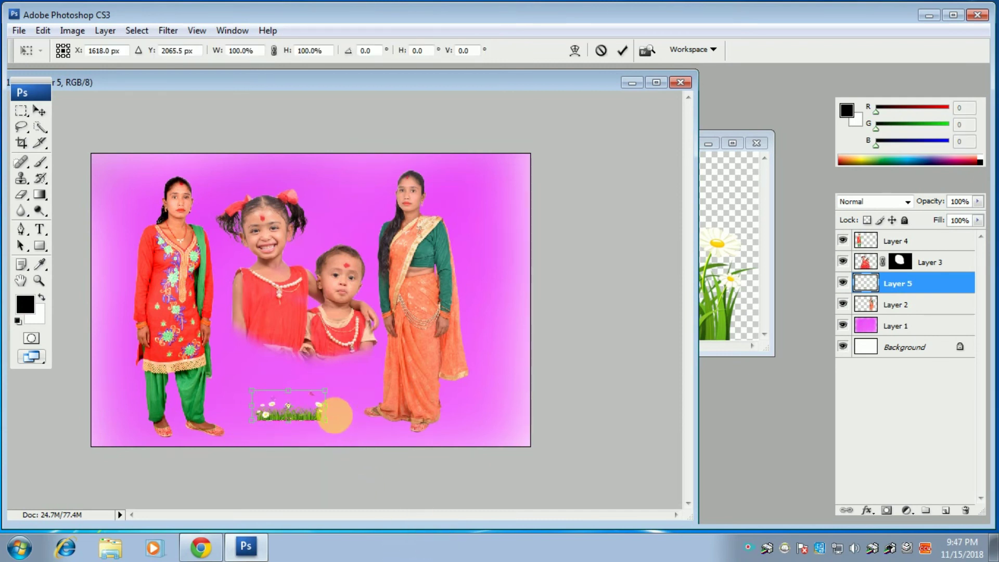
drag(332, 427, 550, 519)
drag(476, 475, 337, 429)
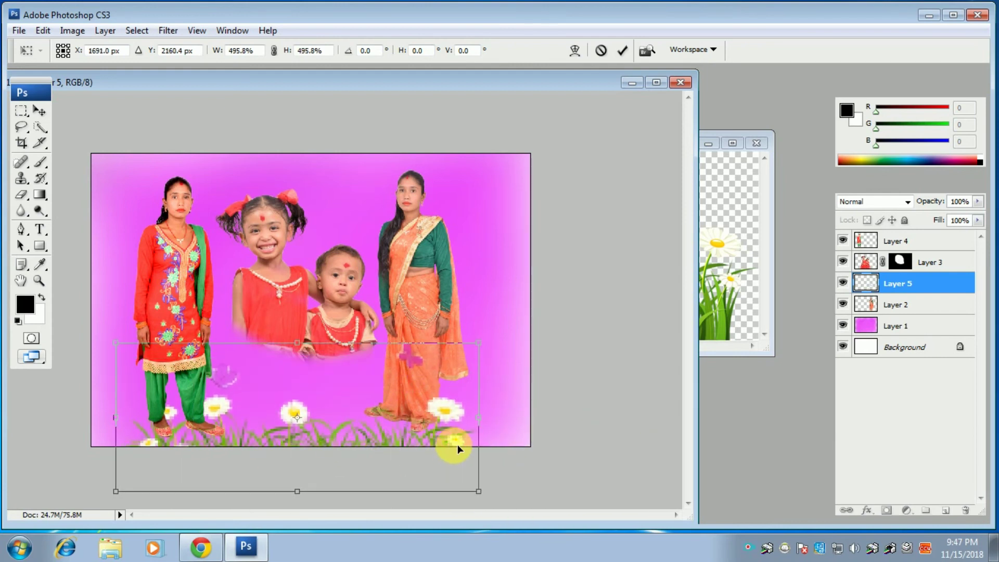
drag(483, 421, 408, 423)
key(Return)
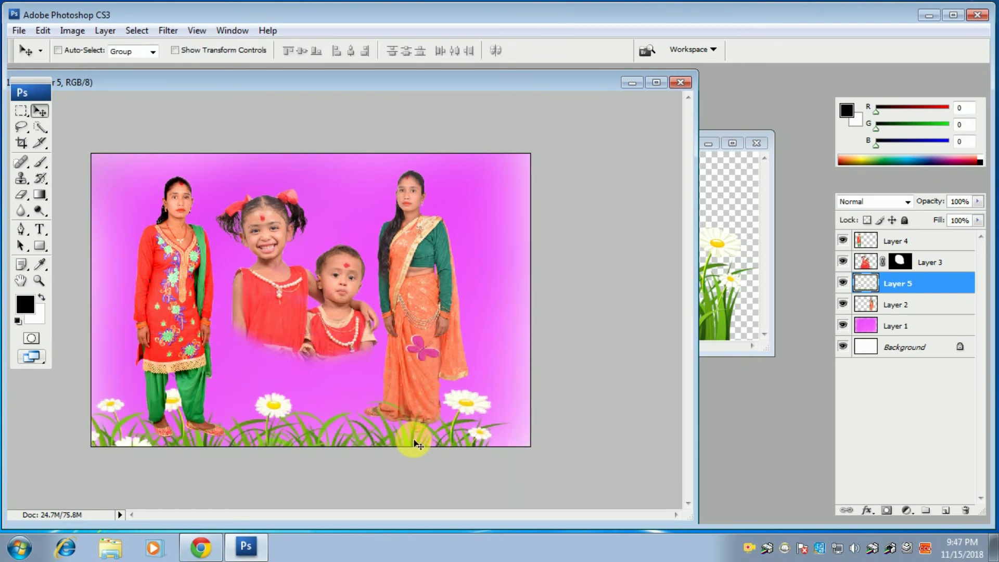
Raise the grass on Layer 5 and stretch its width to about 119.9% so it spans the layout's lower edge.
mouse_move(270, 442)
mouse_down()
mouse_move(268, 421)
mouse_move(285, 429)
mouse_up()
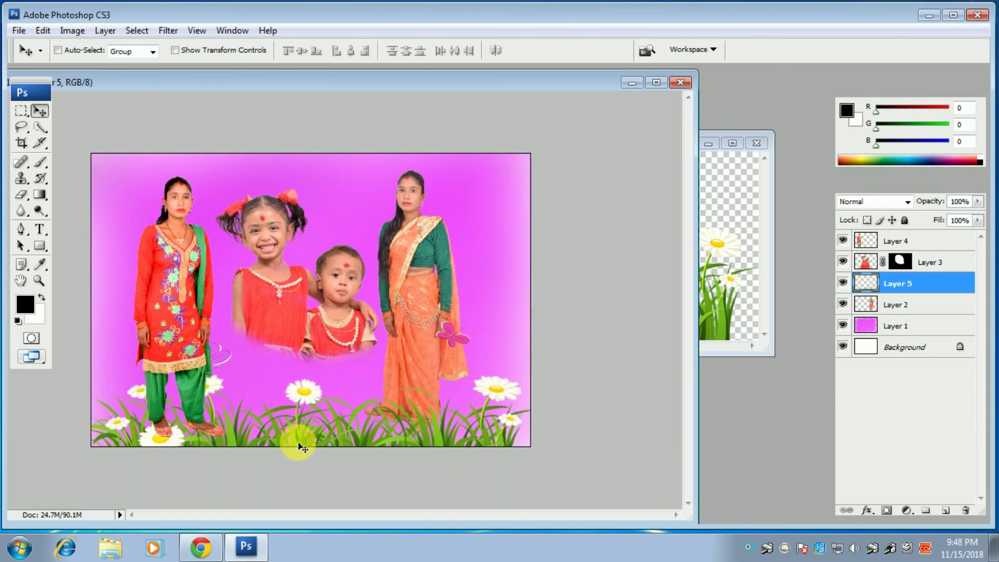
key(ctrl+t)
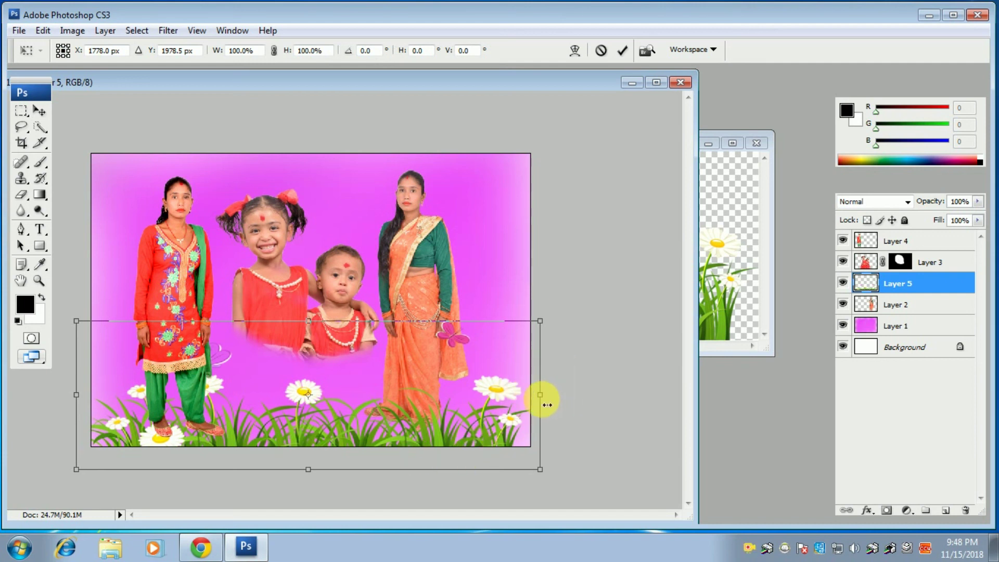
drag(547, 403, 634, 404)
drag(401, 414, 373, 409)
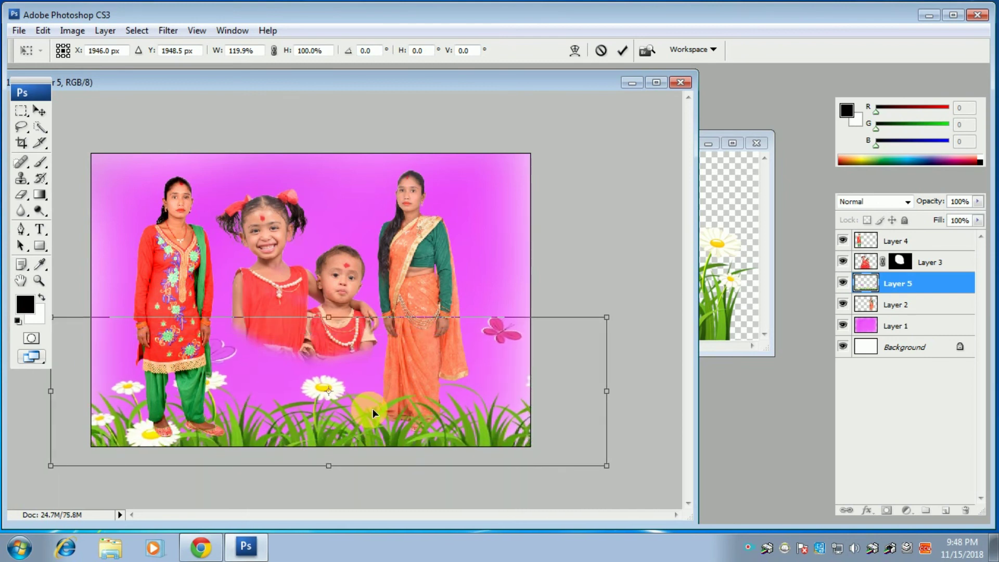
key(Return)
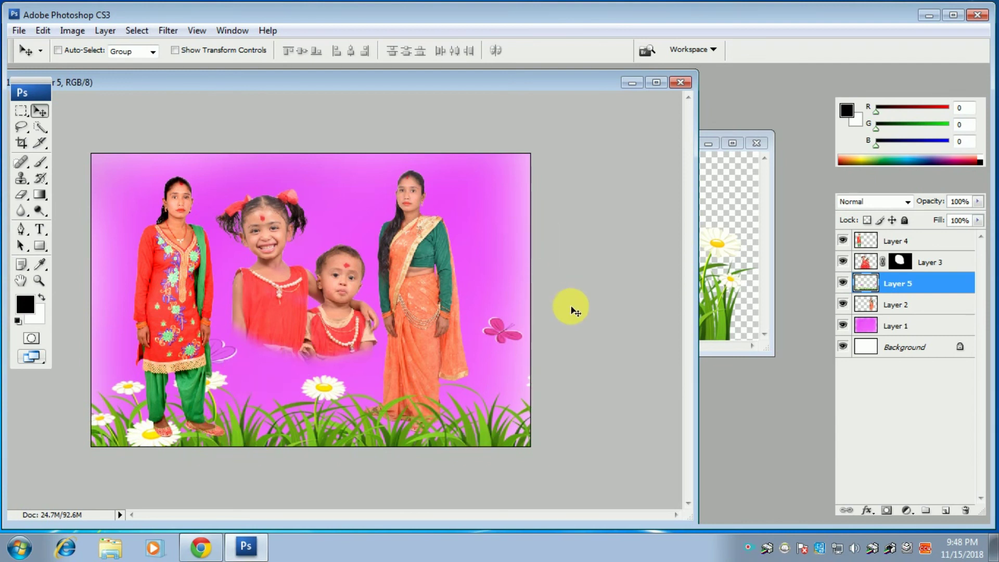
Open the trees-and-flowers file Untitled-1 from the sceen folder on drive D.
double_click(773, 427)
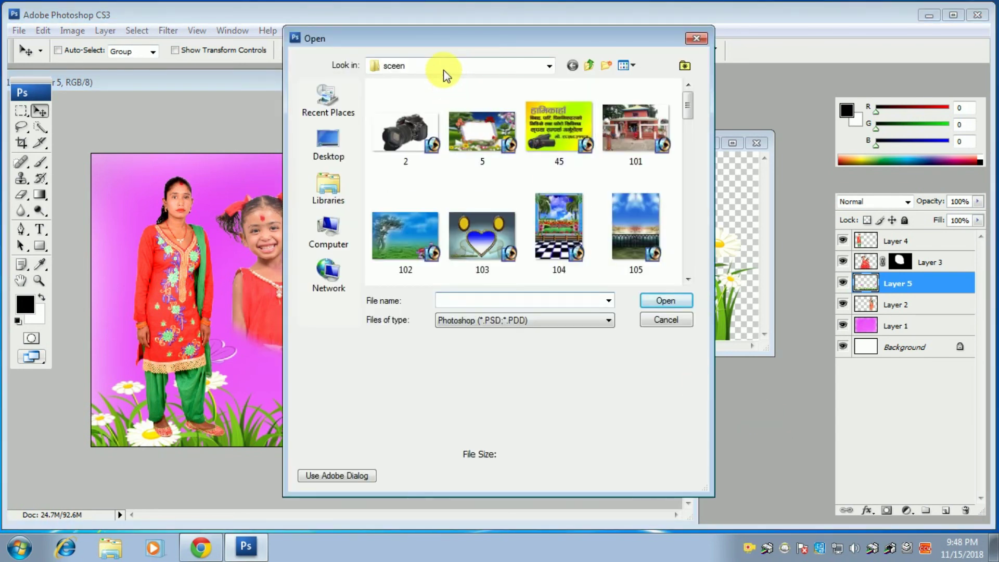
click(443, 70)
click(437, 164)
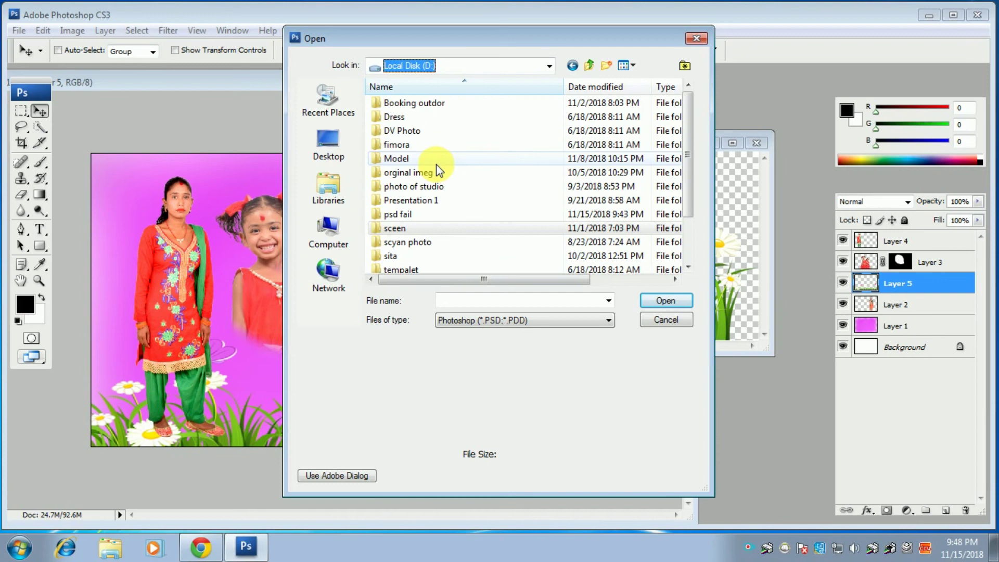
double_click(414, 228)
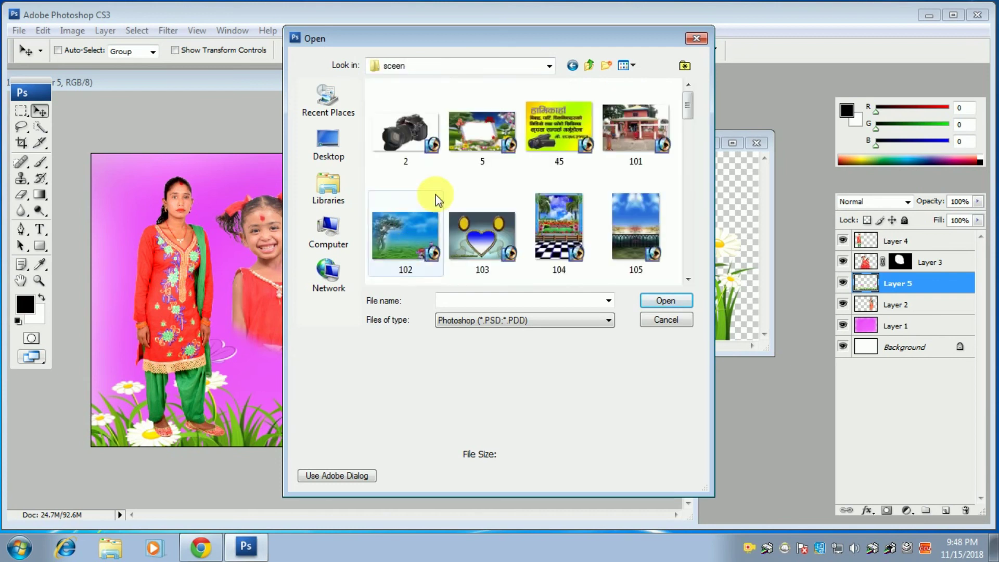
drag(689, 111, 688, 267)
double_click(566, 267)
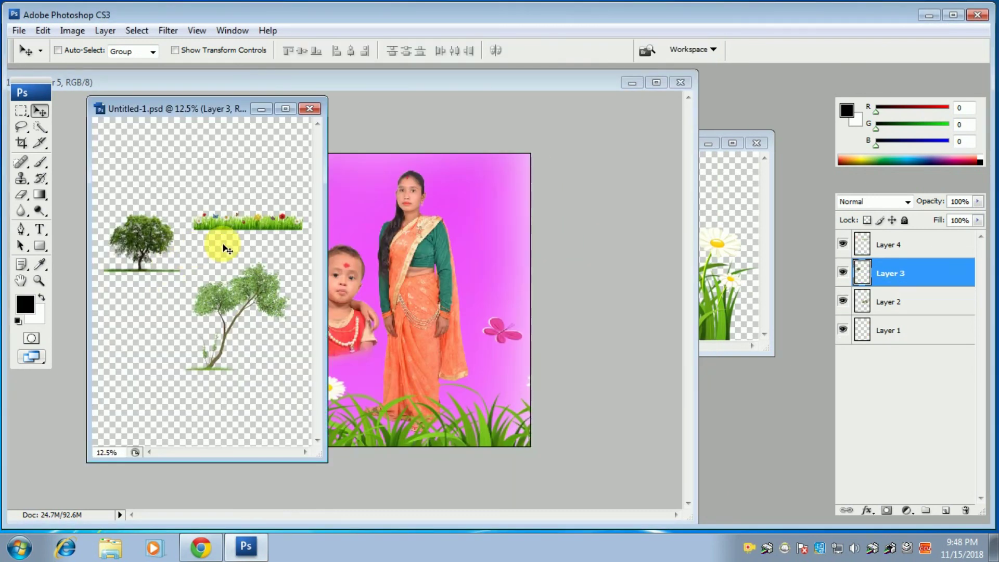
Try to bring the flower strip from Untitled-1.psd into the layout, and undo the copied tree.
drag(257, 223, 390, 358)
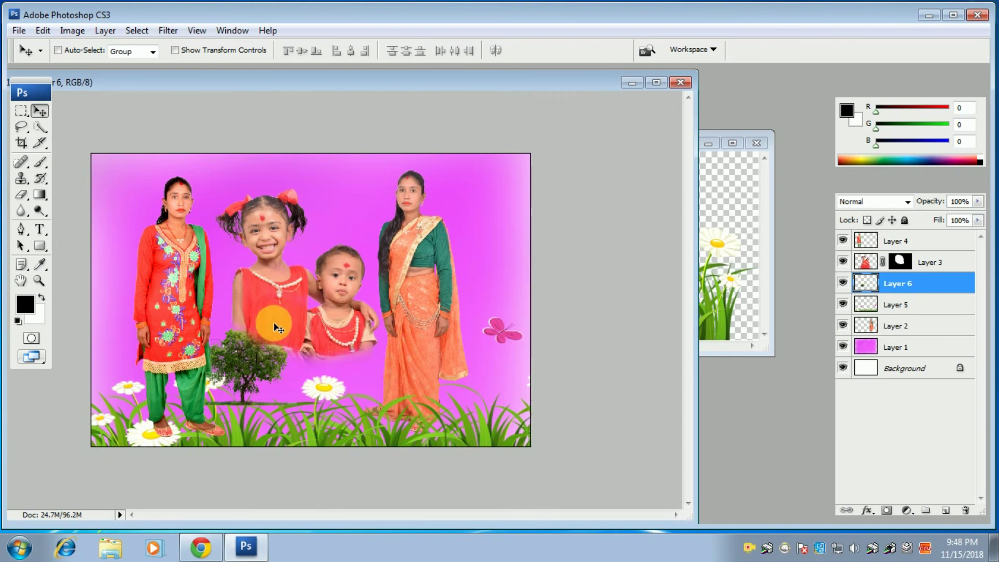
key(ctrl+z)
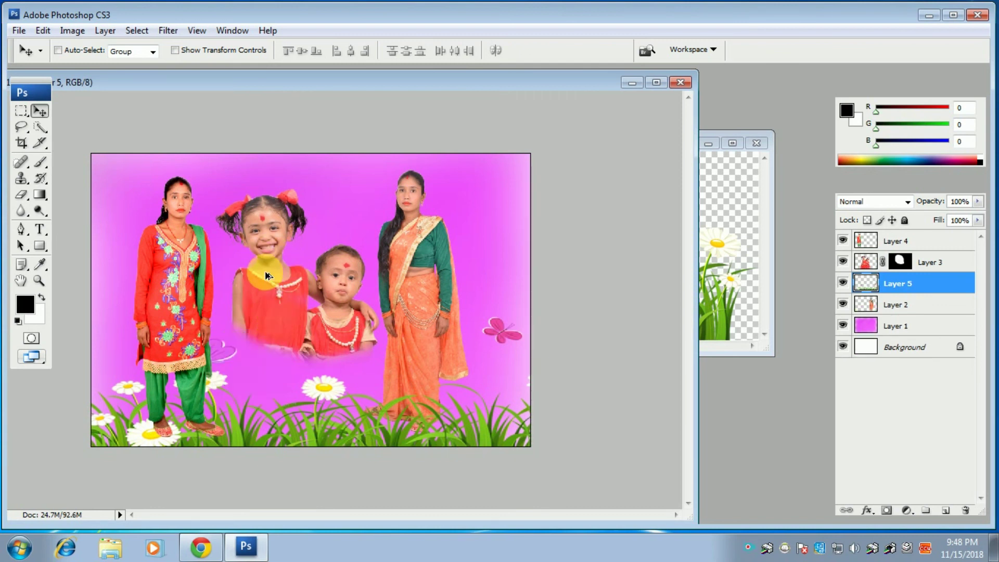
Rearrange the open document windows and make Untitled-1.psd with the trees and flower strip the active document.
click(726, 210)
key(ctrl+w)
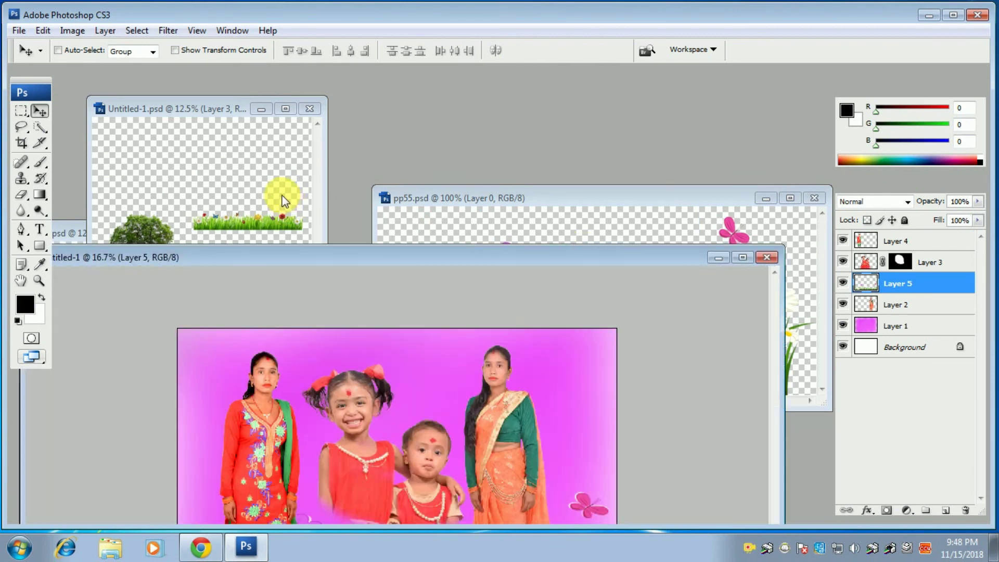
click(257, 228)
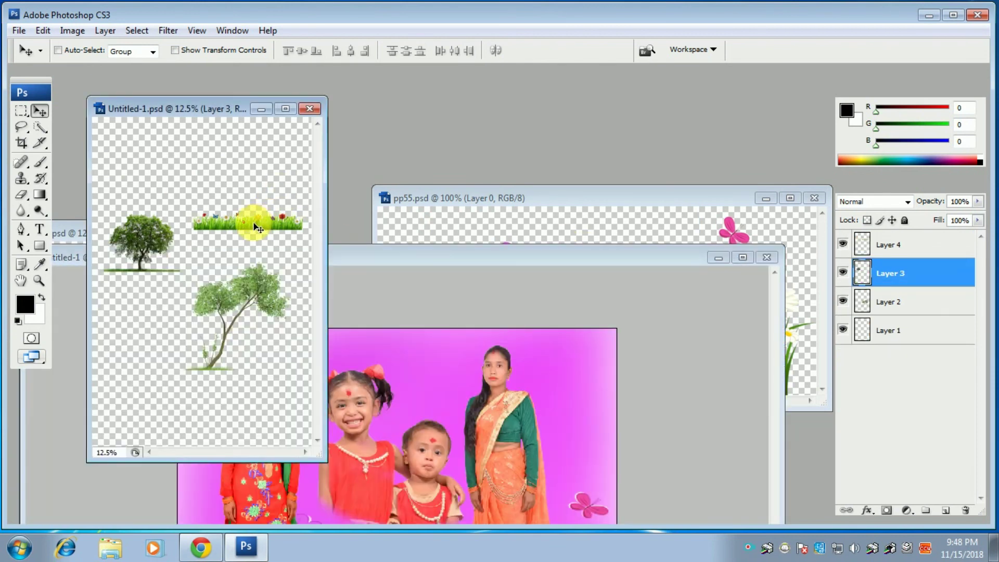
Try the flower strip on Layer 4 of Untitled-1.psd in the people layout, and delete the copied strip.
right_click(270, 227)
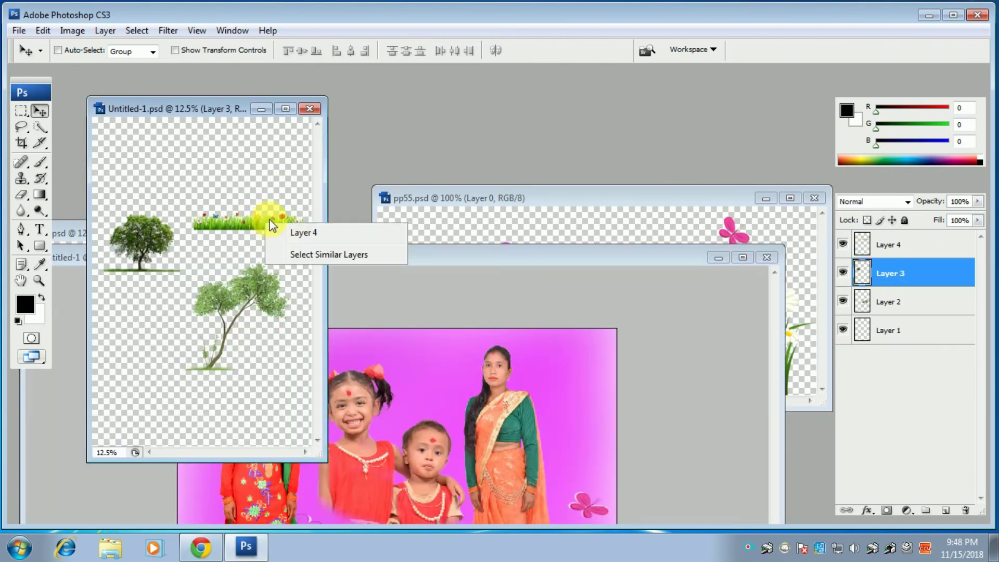
click(303, 233)
drag(253, 218, 437, 449)
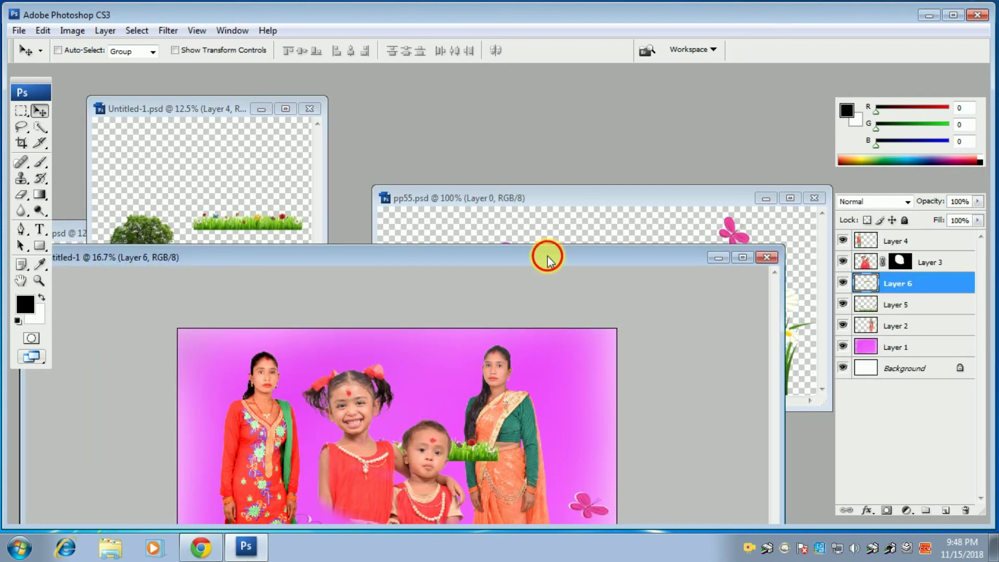
drag(547, 258, 497, 111)
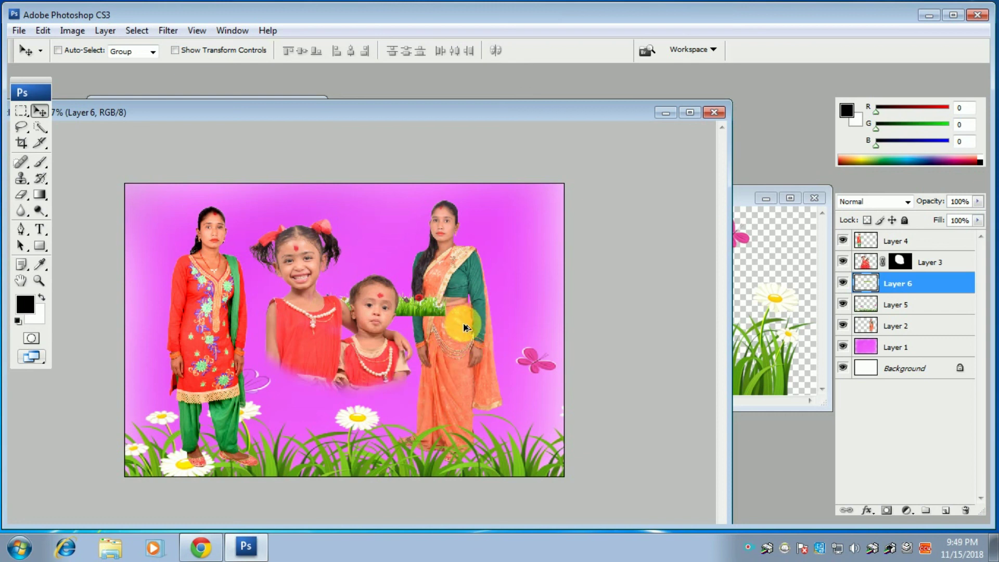
key(Delete)
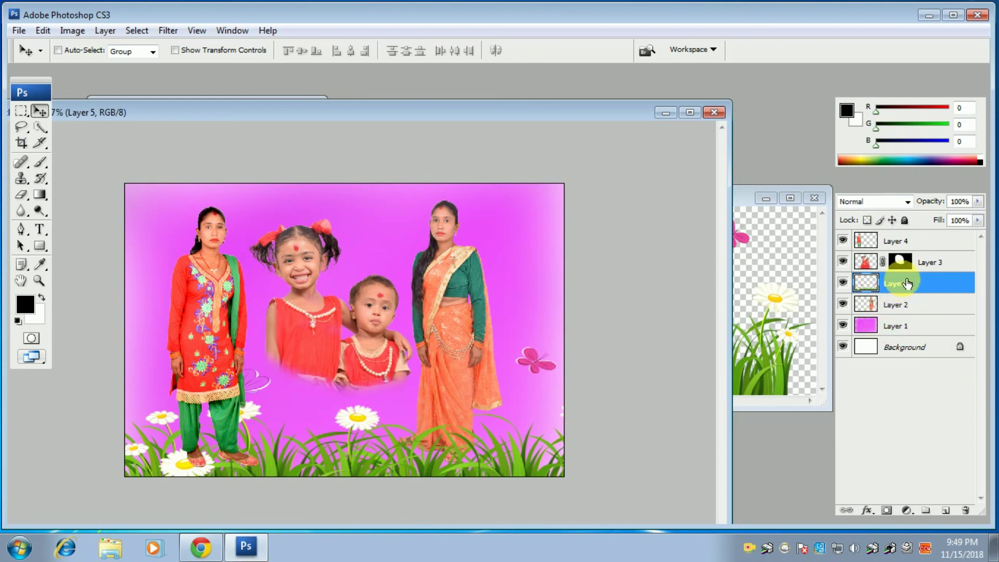
Move the grass and daisies on Layer 5 to the top of the layer stack, in front of all the people.
drag(907, 284, 910, 320)
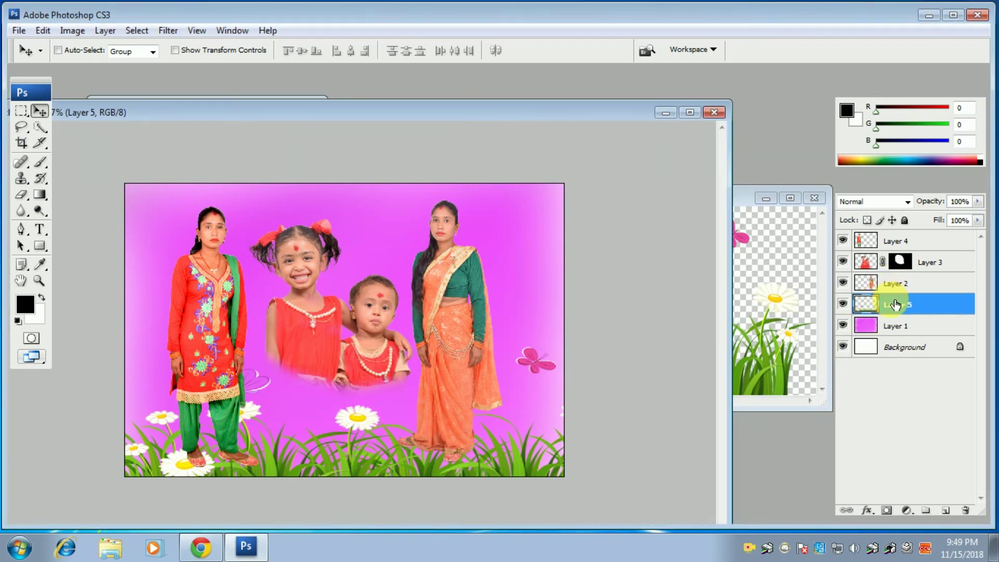
drag(896, 308, 879, 245)
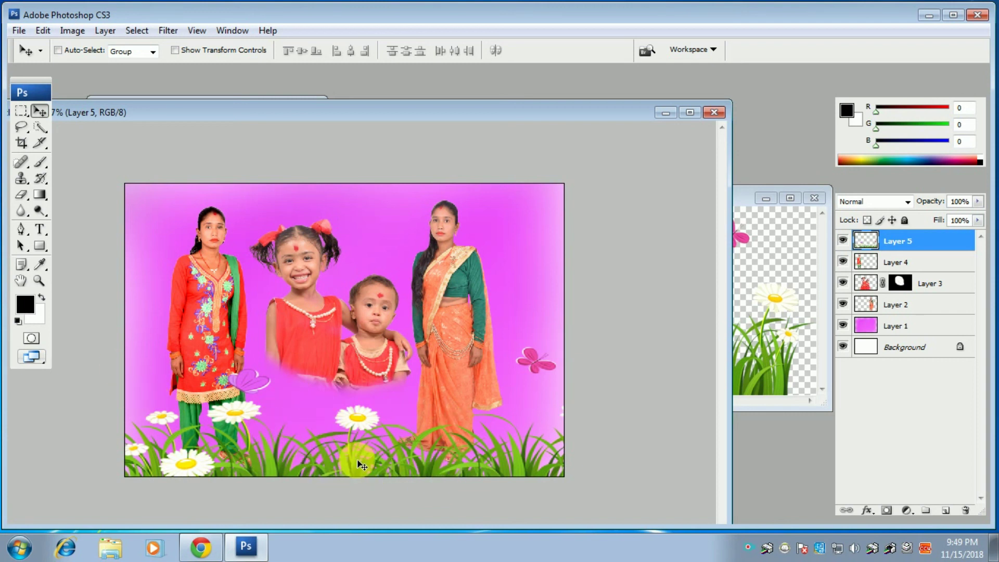
drag(312, 439, 333, 427)
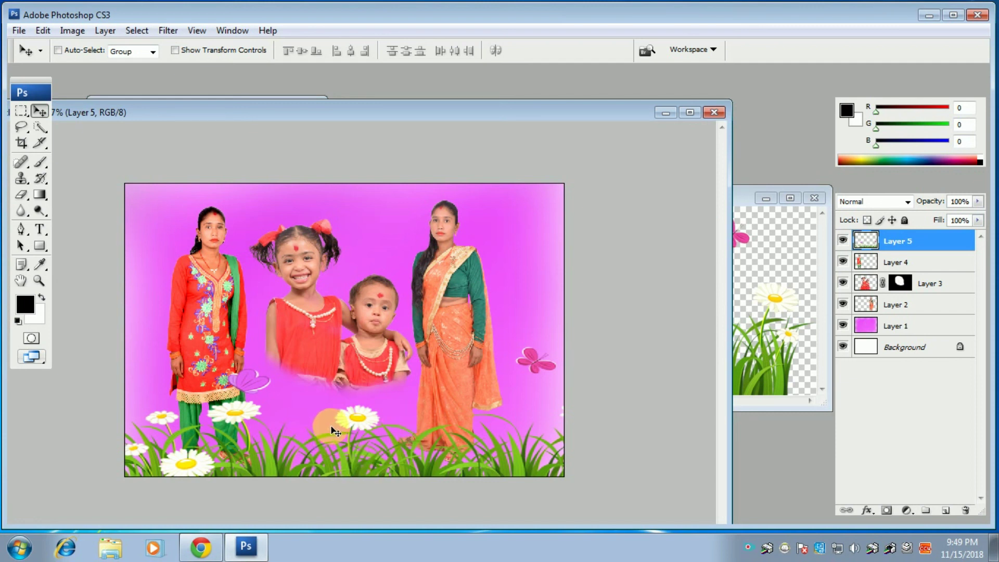